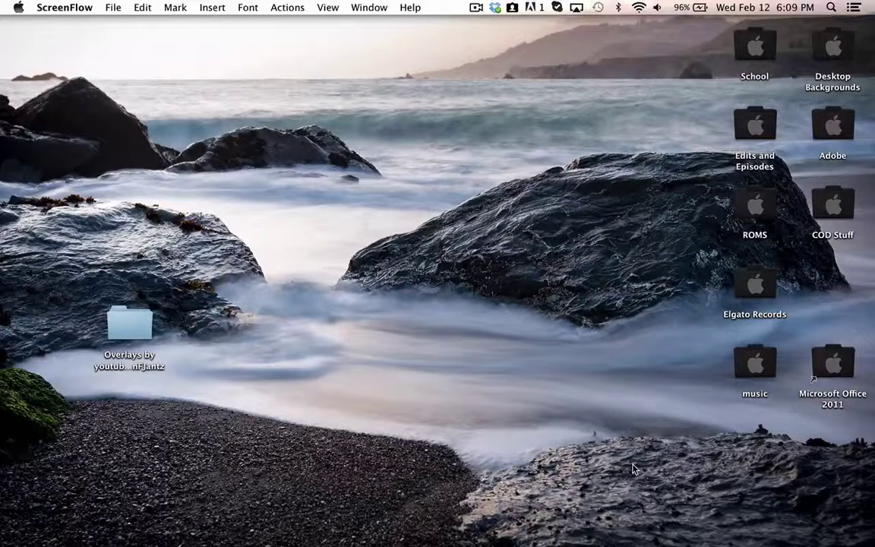
Step: Launch After Effects CC from the Dock and let it load an empty Untitled Project
{"action": "mouse_move", "coordinate": [636, 532]}
{"action": "left_click", "coordinate": [603, 520]}
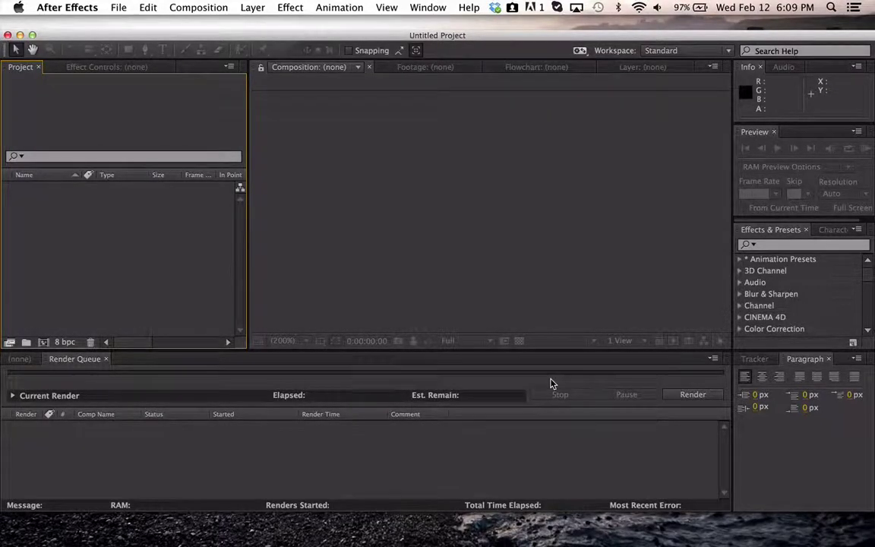
Step: Import the #1.mp4 clip by searching All My Files for '#1'
{"action": "key", "text": "super+i"}
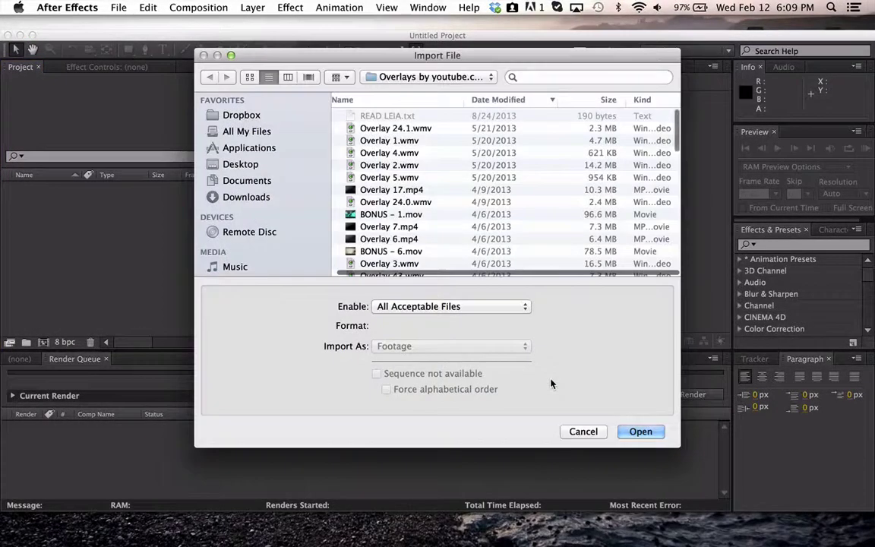
{"action": "left_click", "coordinate": [240, 164]}
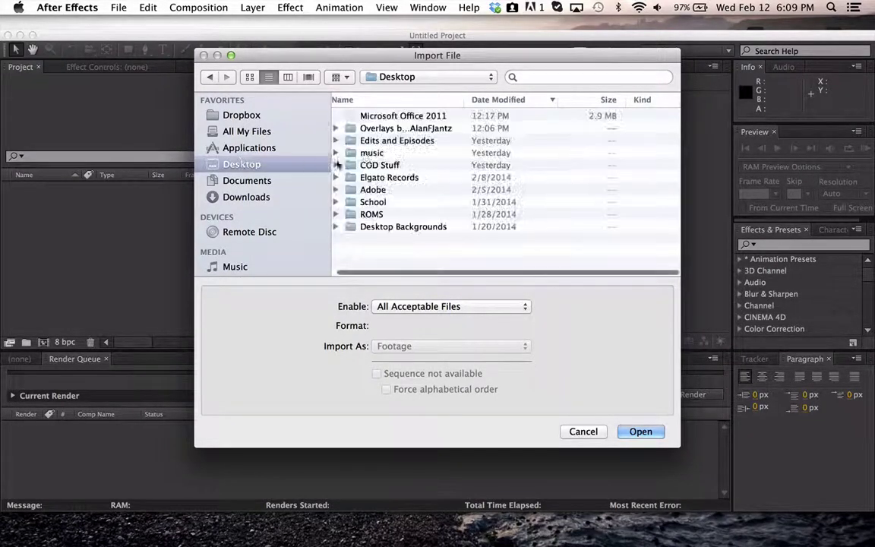
{"action": "left_click", "coordinate": [222, 131]}
{"action": "left_click", "coordinate": [541, 79]}
{"action": "type", "text": "#1"}
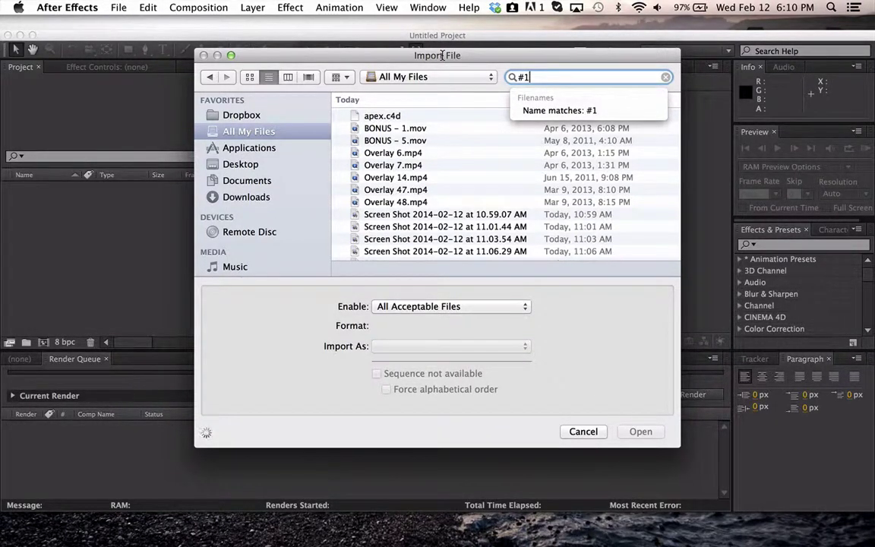
{"action": "key", "text": "Return"}
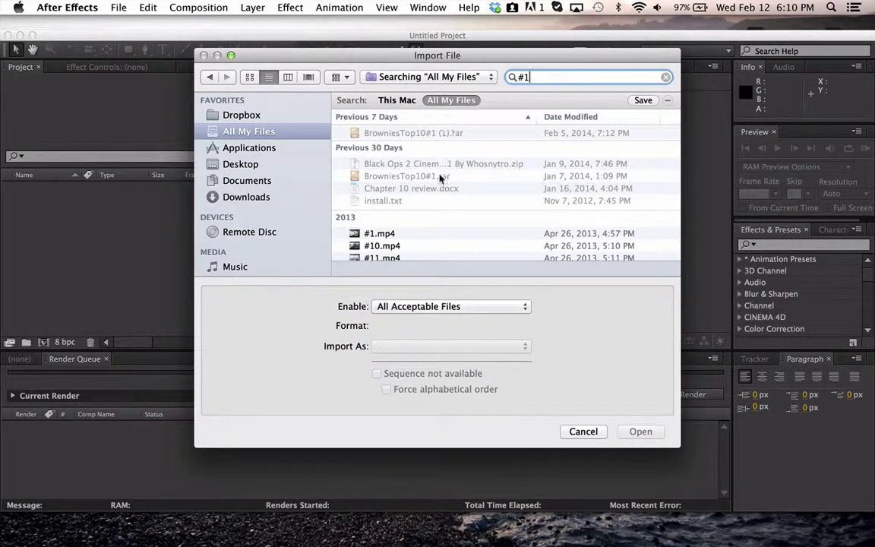
{"action": "left_click", "coordinate": [387, 234]}
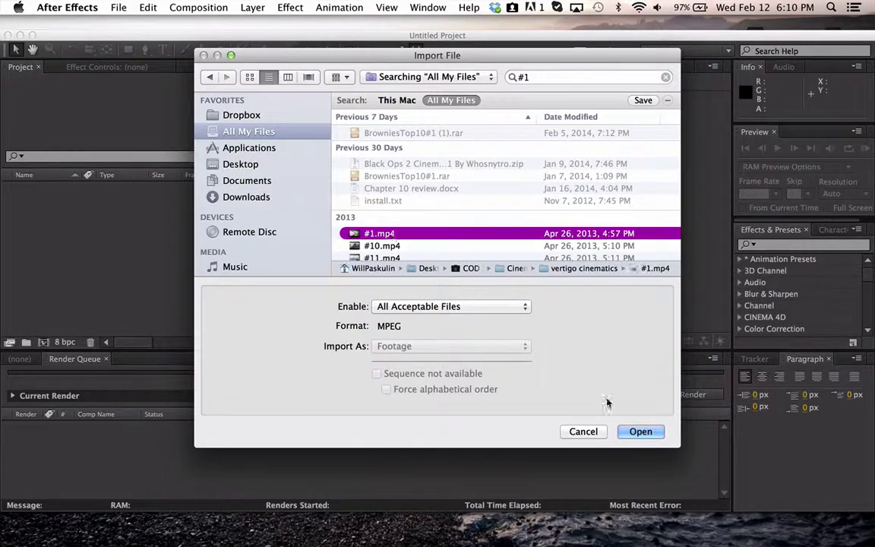
{"action": "left_click", "coordinate": [638, 433]}
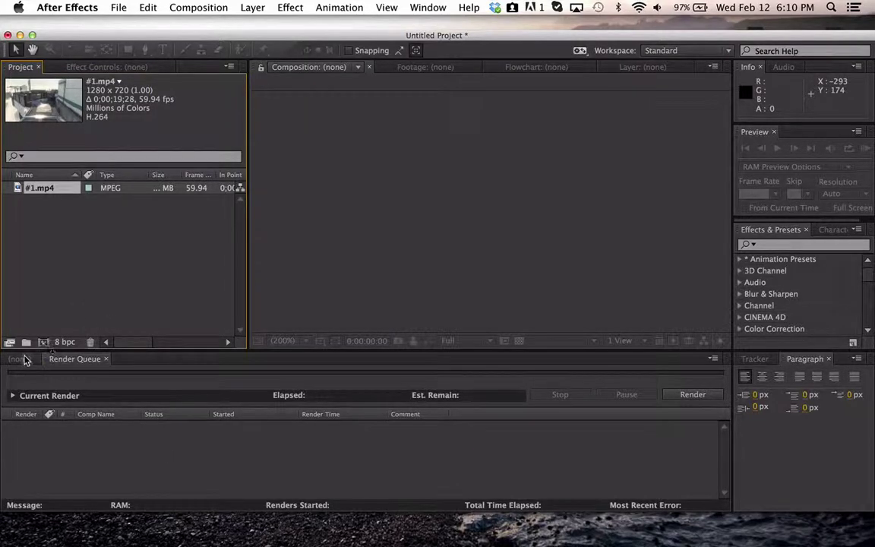
Step: Create a composition from #1.mp4 and scrub through the footage
{"action": "left_click", "coordinate": [21, 359]}
{"action": "left_click_drag", "start_coordinate": [205, 437], "coordinate": [230, 431]}
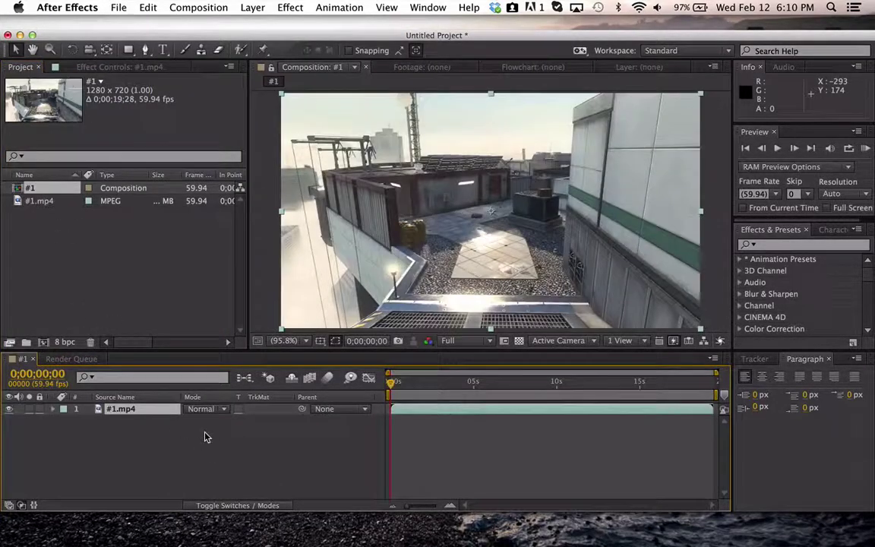
{"action": "left_click_drag", "start_coordinate": [390, 383], "coordinate": [382, 364]}
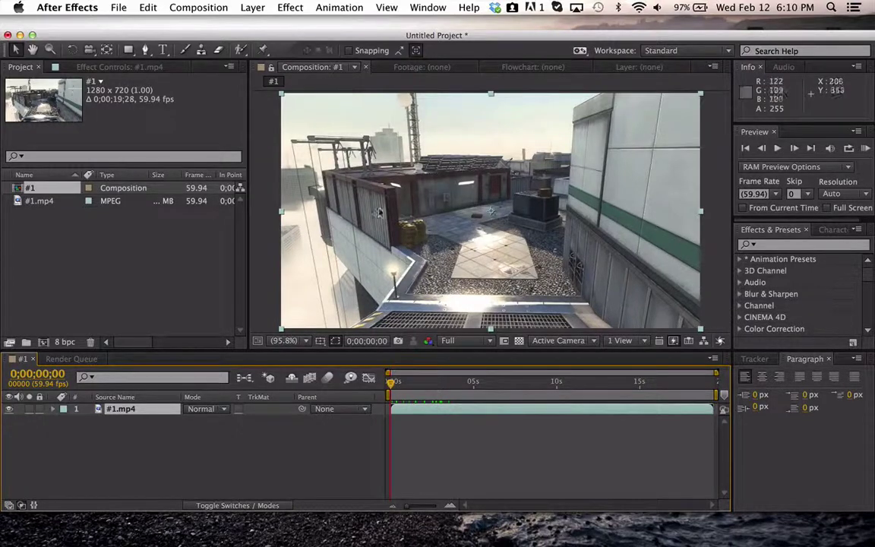
Step: Apply Track Camera to the #1.mp4 layer
{"action": "left_click", "coordinate": [326, 177]}
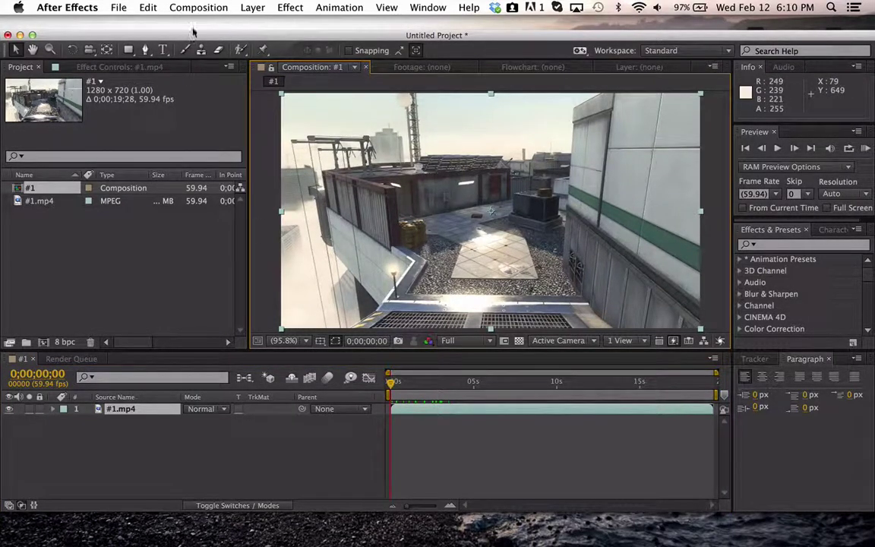
{"action": "right_click", "coordinate": [148, 412]}
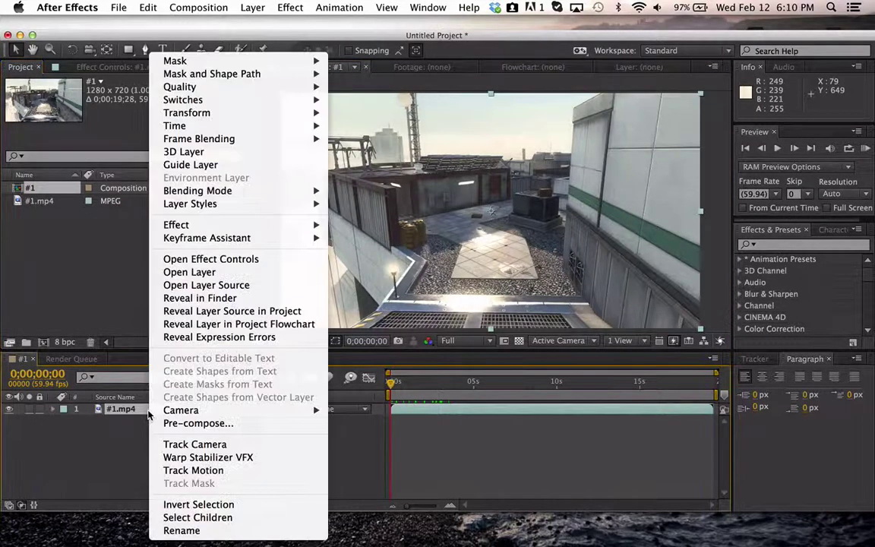
{"action": "left_click", "coordinate": [211, 448]}
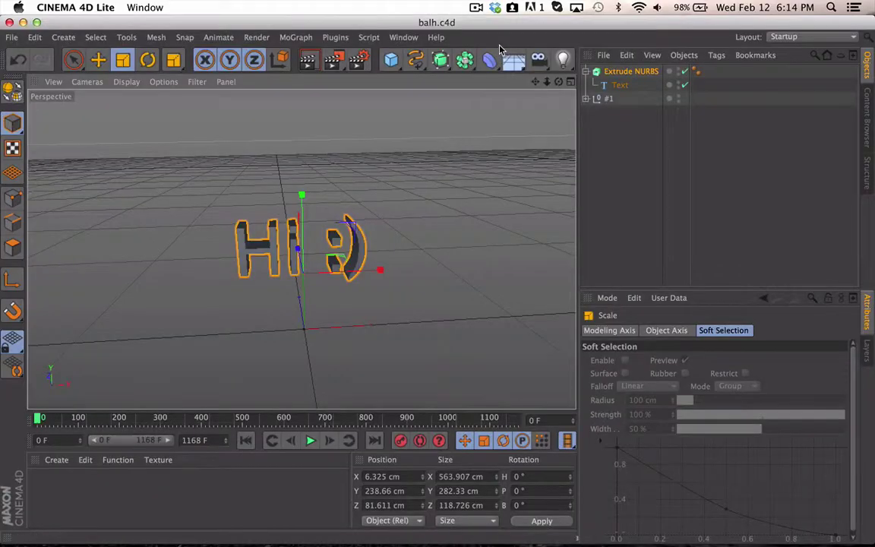
Step: Review the extruded 'Hi :)' text in Cinema 4D Lite, then return to After Effects
{"action": "mouse_move", "coordinate": [629, 541]}
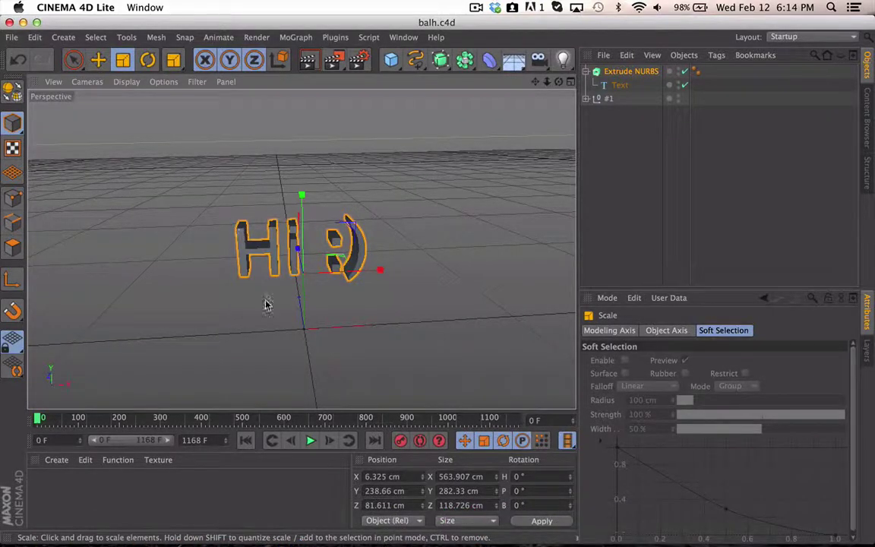
{"action": "mouse_move", "coordinate": [334, 540]}
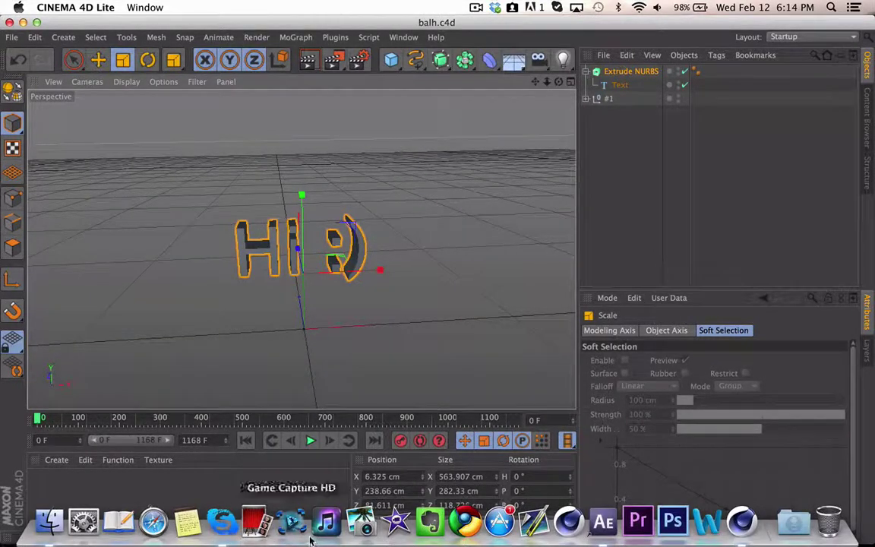
{"action": "left_click", "coordinate": [603, 521]}
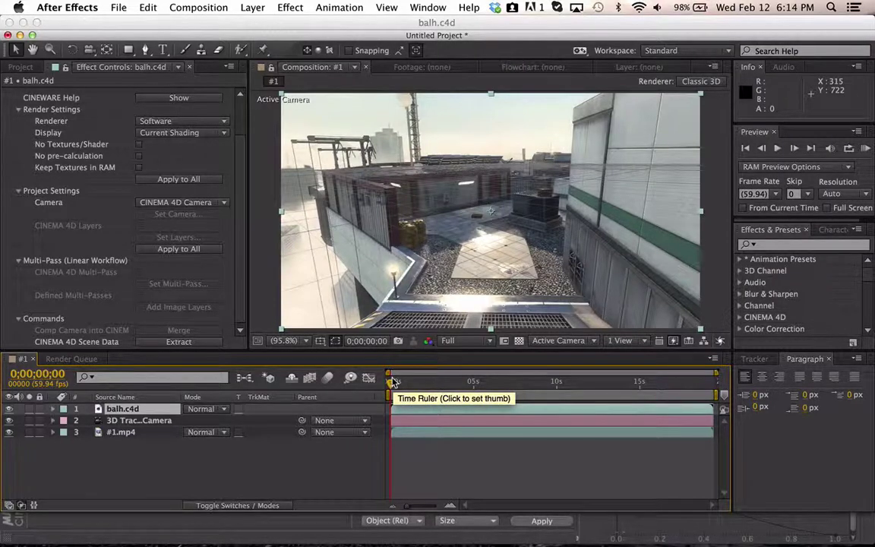
Step: Draw a closed four-point Pen mask around the rooftop wall and select the balh.c4d layer
{"action": "left_click", "coordinate": [21, 68]}
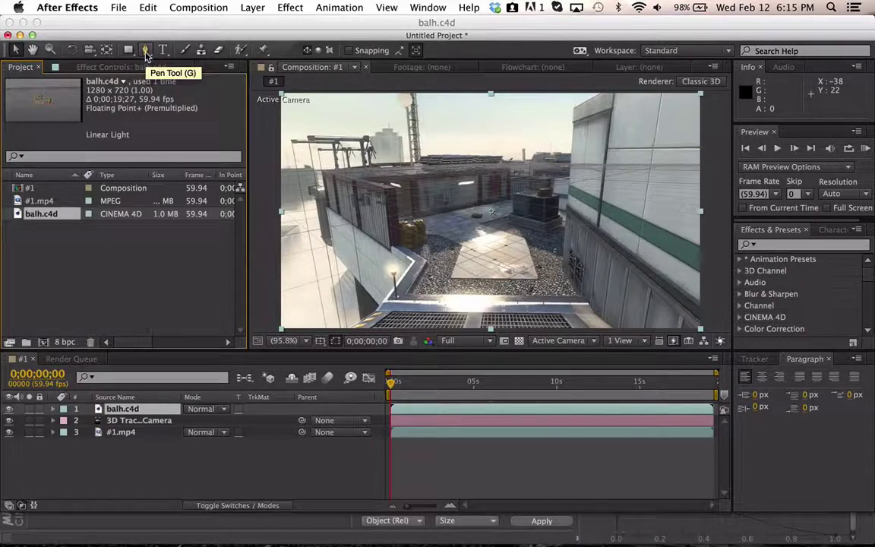
{"action": "left_click", "coordinate": [146, 52]}
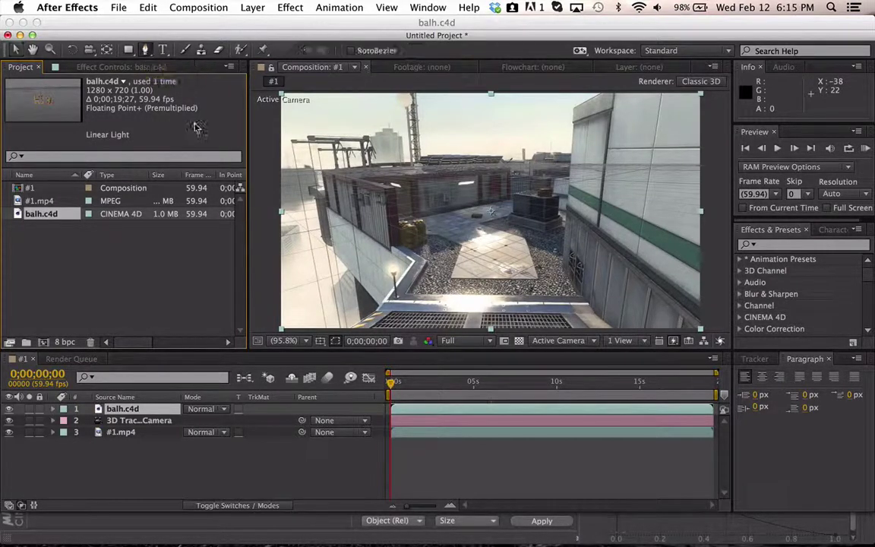
{"action": "left_click", "coordinate": [322, 171]}
{"action": "left_click", "coordinate": [395, 186]}
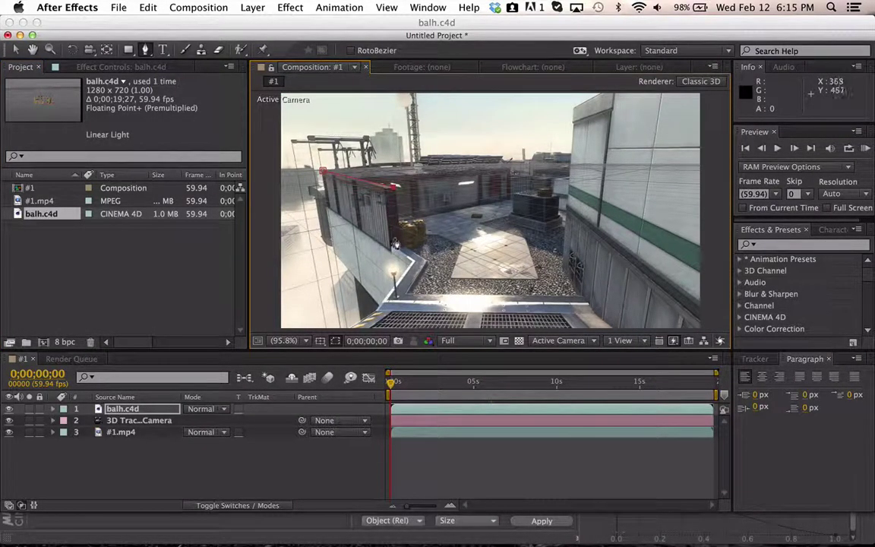
{"action": "left_click", "coordinate": [394, 243]}
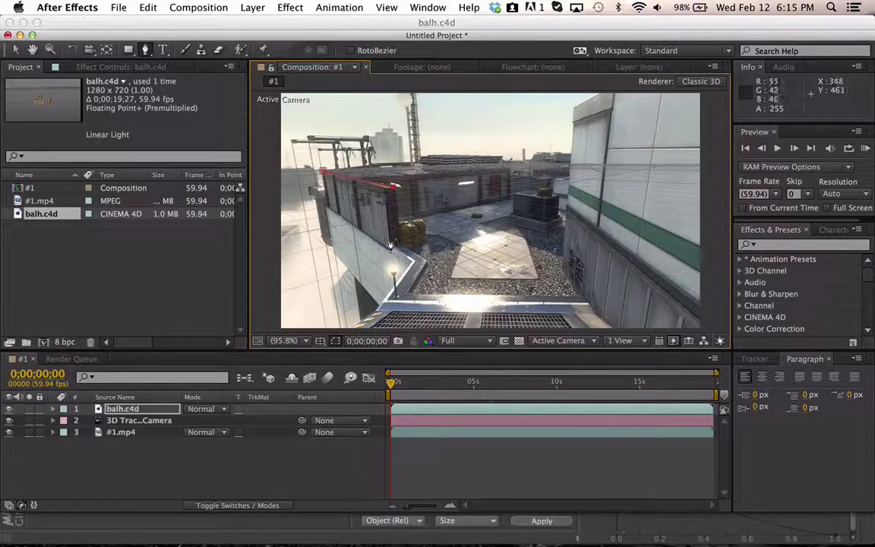
{"action": "left_click", "coordinate": [322, 208]}
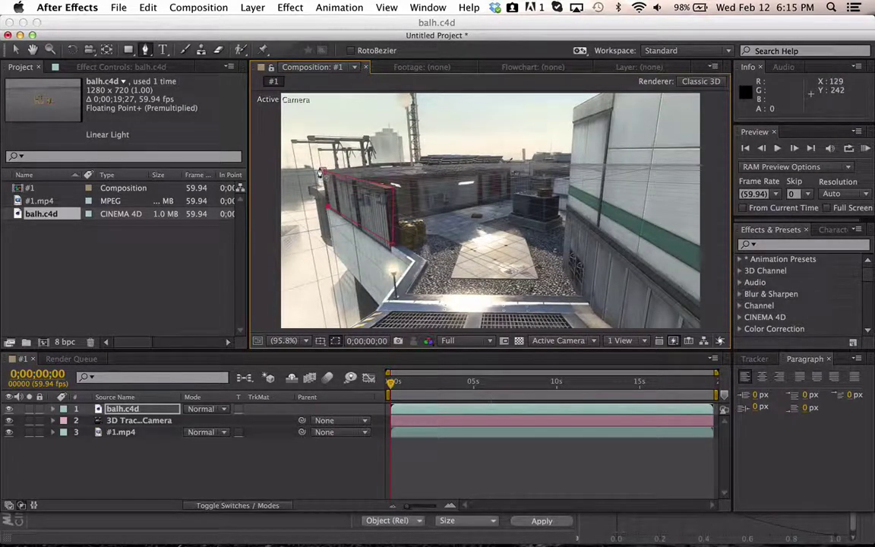
{"action": "left_click", "coordinate": [321, 171]}
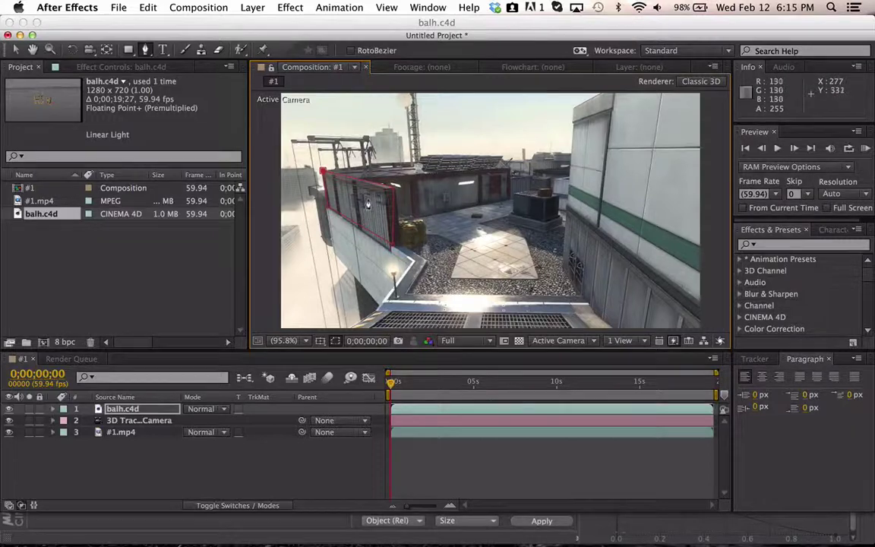
{"action": "left_click", "coordinate": [114, 409]}
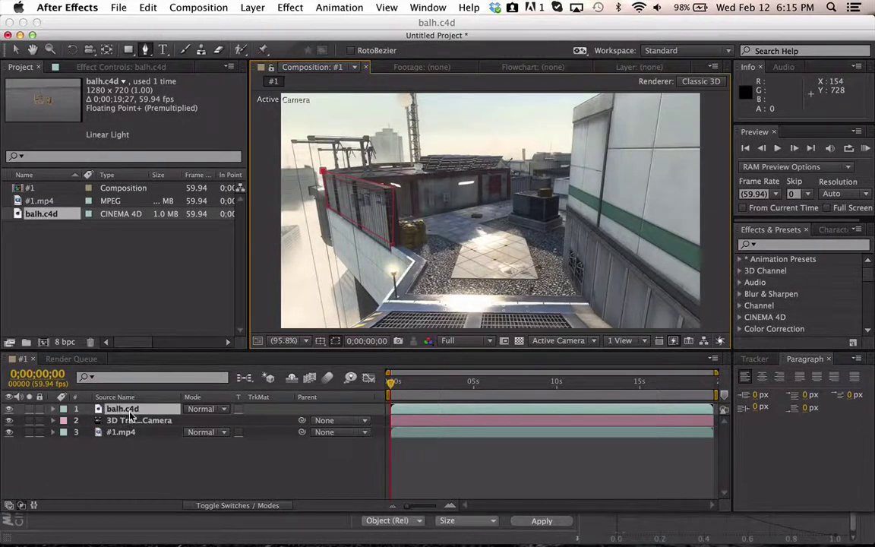
Step: Switch balh.c4d's Mask 1 to Subtract and expand its path, feather and opacity settings
{"action": "left_click", "coordinate": [53, 410]}
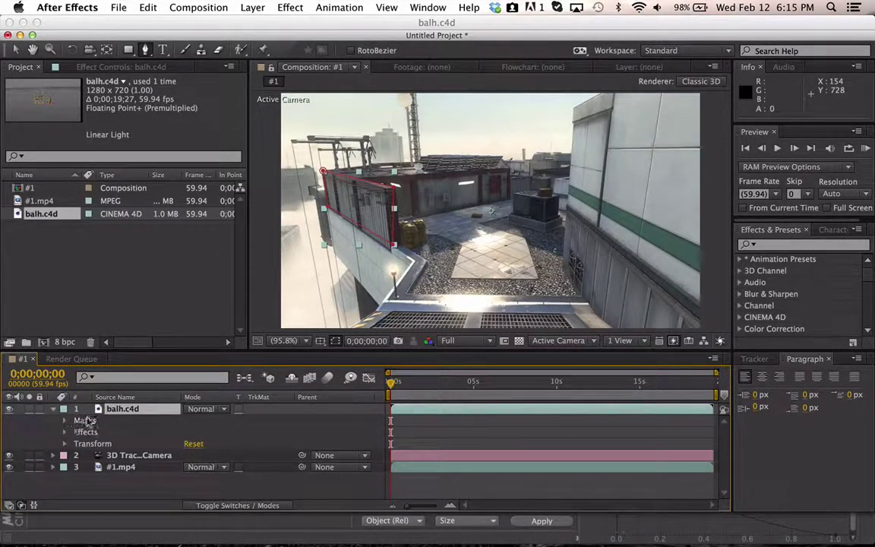
{"action": "left_click", "coordinate": [65, 420]}
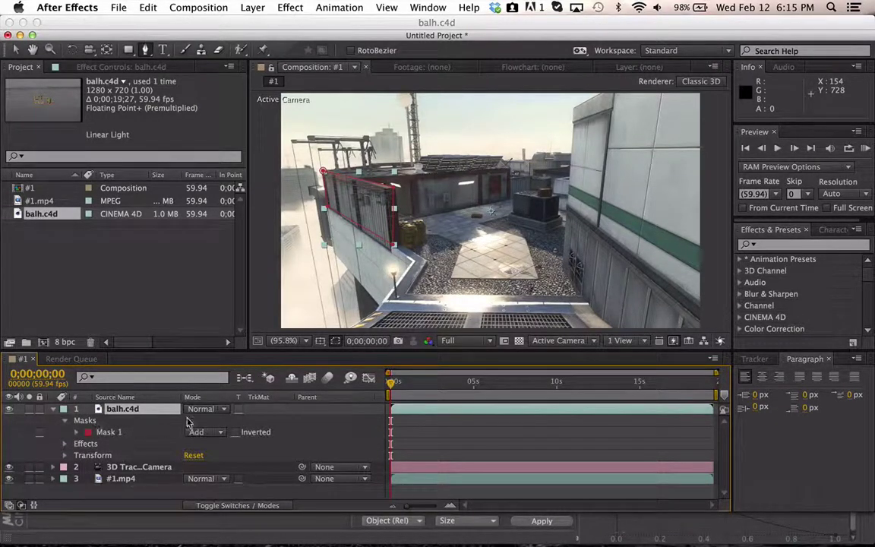
{"action": "left_click", "coordinate": [219, 432]}
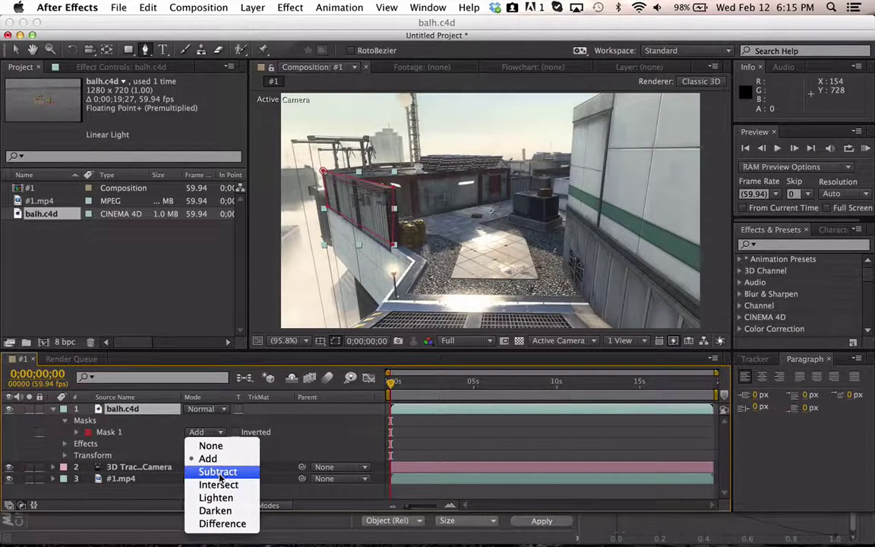
{"action": "left_click", "coordinate": [218, 472]}
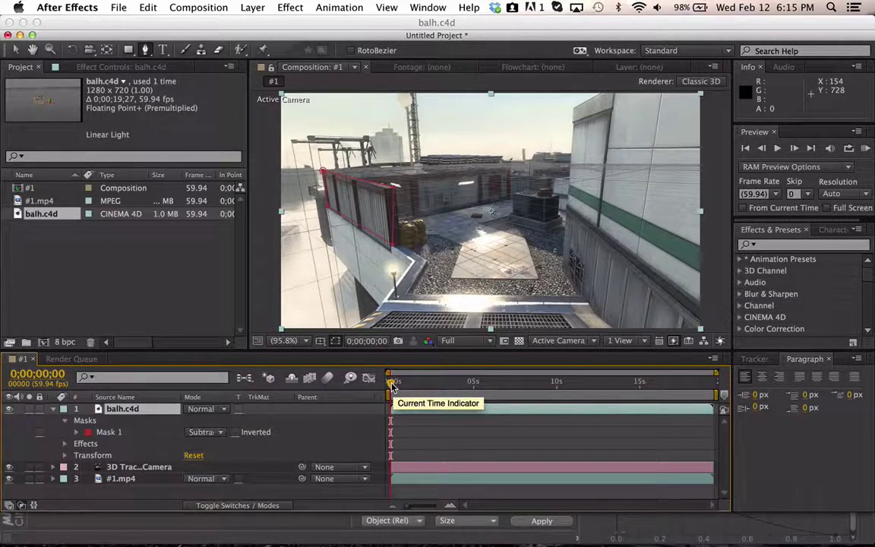
{"action": "left_click", "coordinate": [76, 432]}
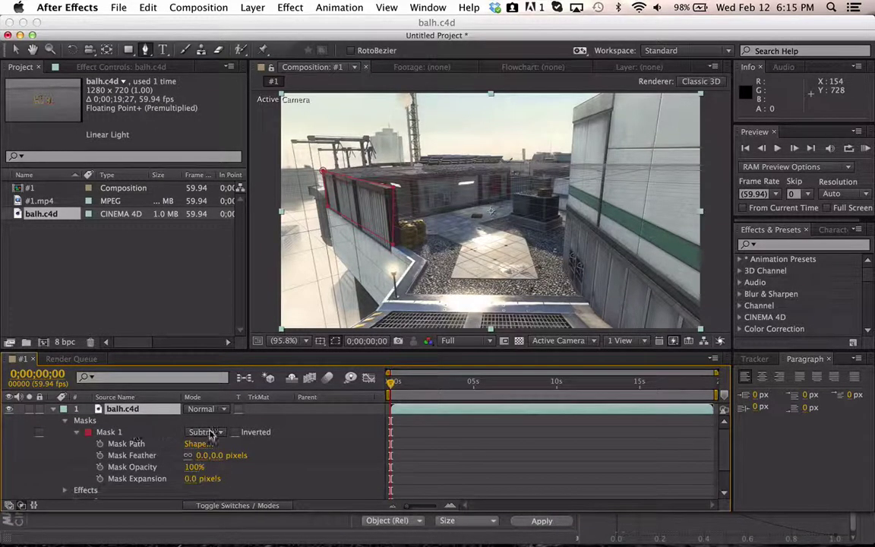
{"action": "left_click", "coordinate": [76, 431]}
{"action": "left_click", "coordinate": [76, 431]}
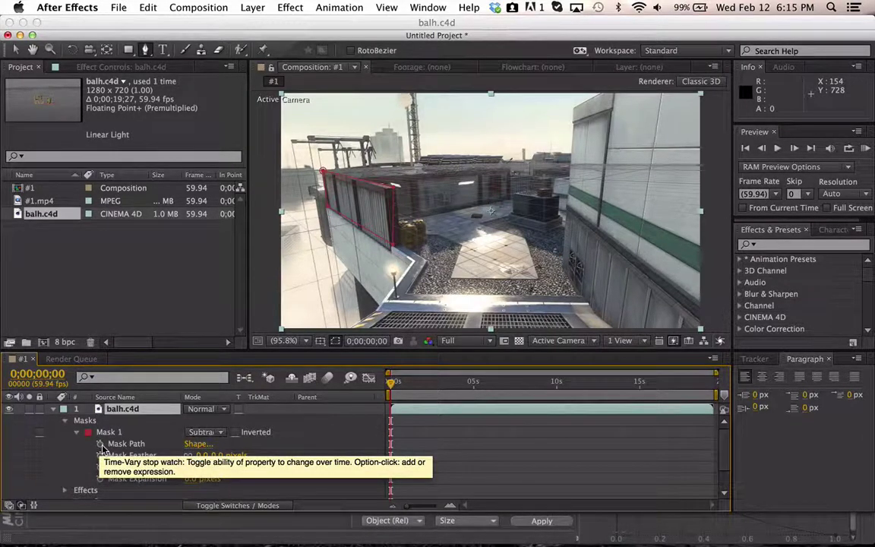
Step: Enable Mask Path keyframing and shift Mask 1 onto the wall at a later frame
{"action": "left_click", "coordinate": [100, 444]}
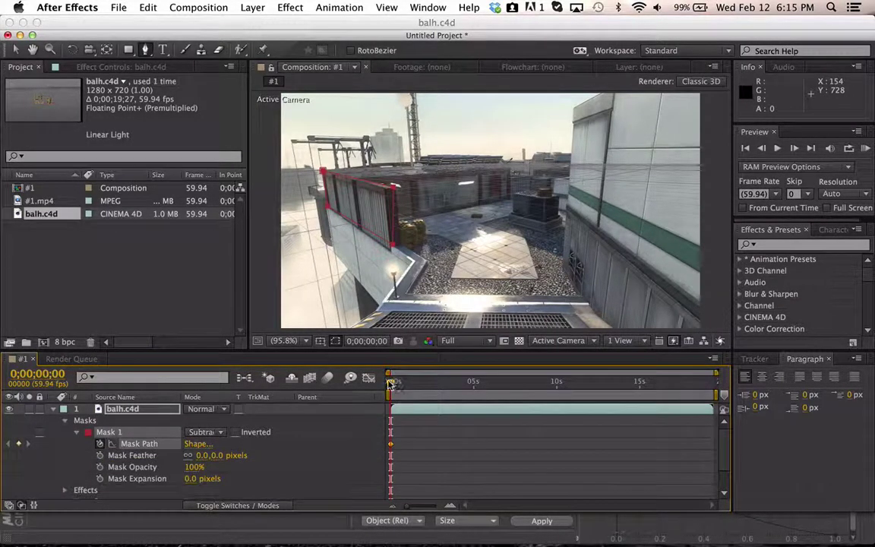
{"action": "left_click_drag", "start_coordinate": [390, 383], "coordinate": [412, 385]}
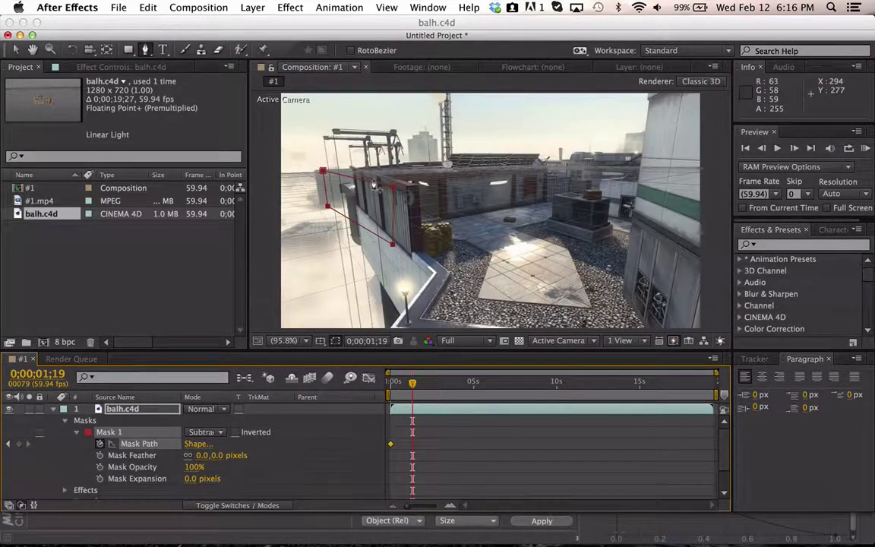
{"action": "left_click", "coordinate": [15, 49]}
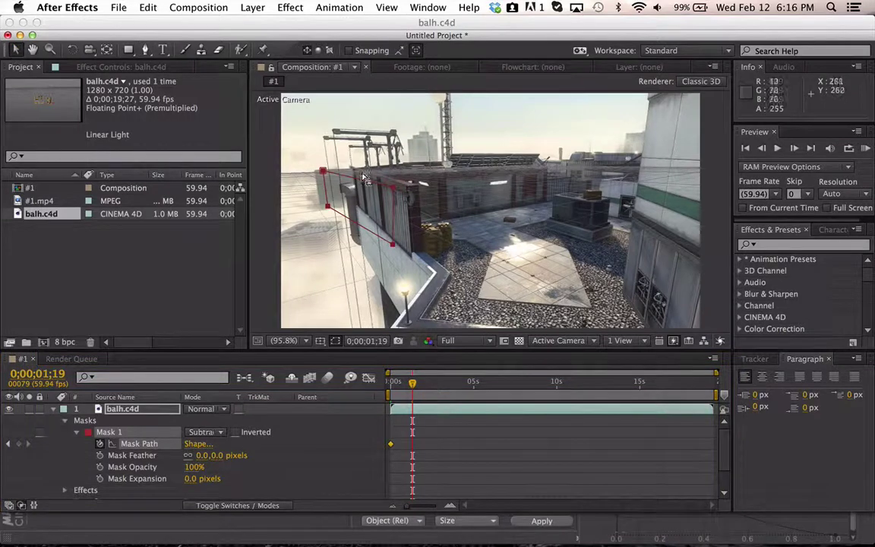
{"action": "left_click", "coordinate": [140, 442]}
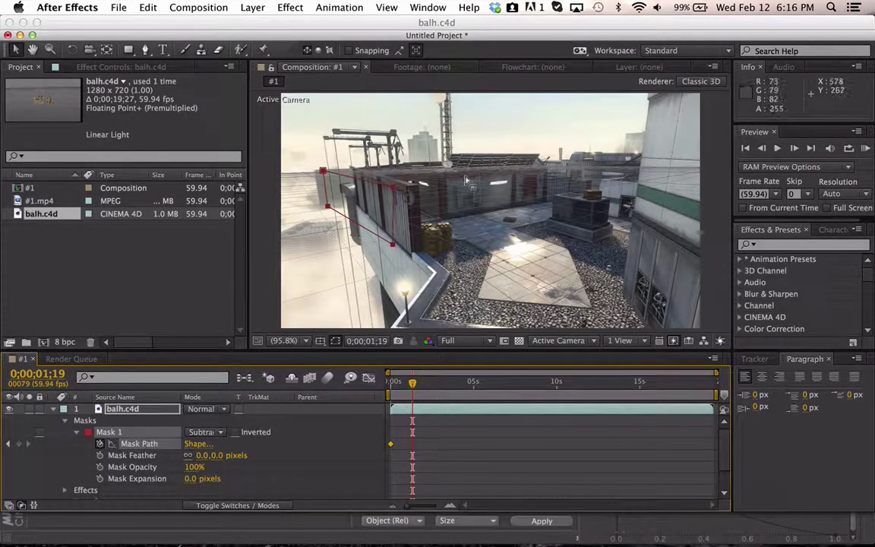
{"action": "left_click_drag", "start_coordinate": [353, 176], "coordinate": [393, 174]}
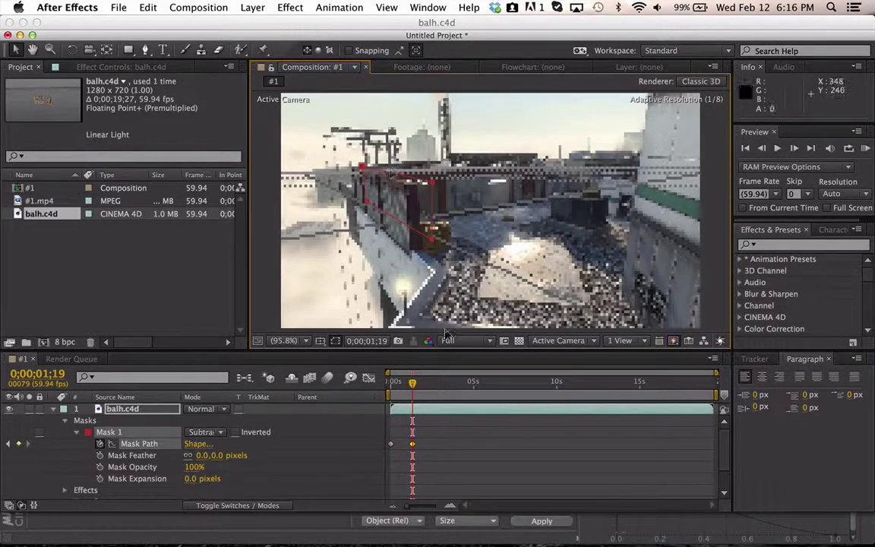
Step: Re-fit Mask 1 to the wall at three later frames through 0;00;04;27
{"action": "left_click_drag", "start_coordinate": [413, 385], "coordinate": [427, 385]}
{"action": "left_click_drag", "start_coordinate": [385, 175], "coordinate": [418, 176]}
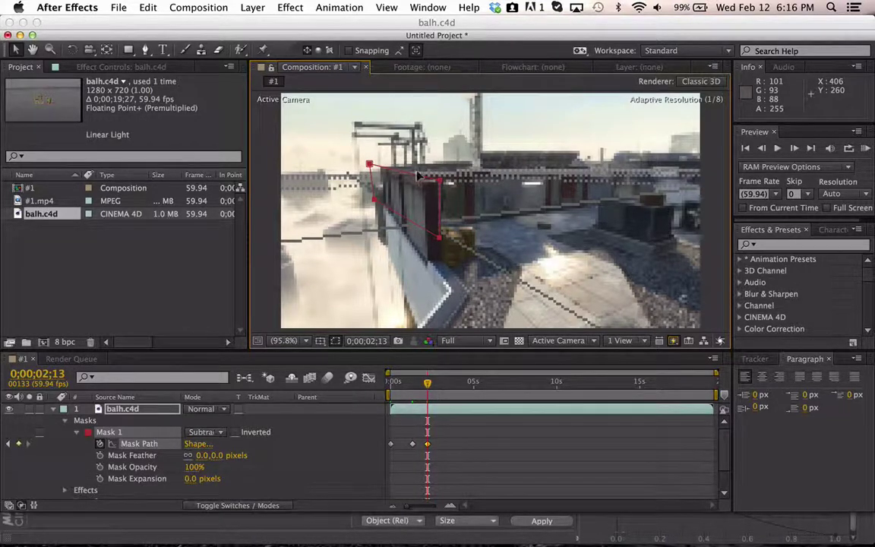
{"action": "left_click_drag", "start_coordinate": [417, 176], "coordinate": [417, 176]}
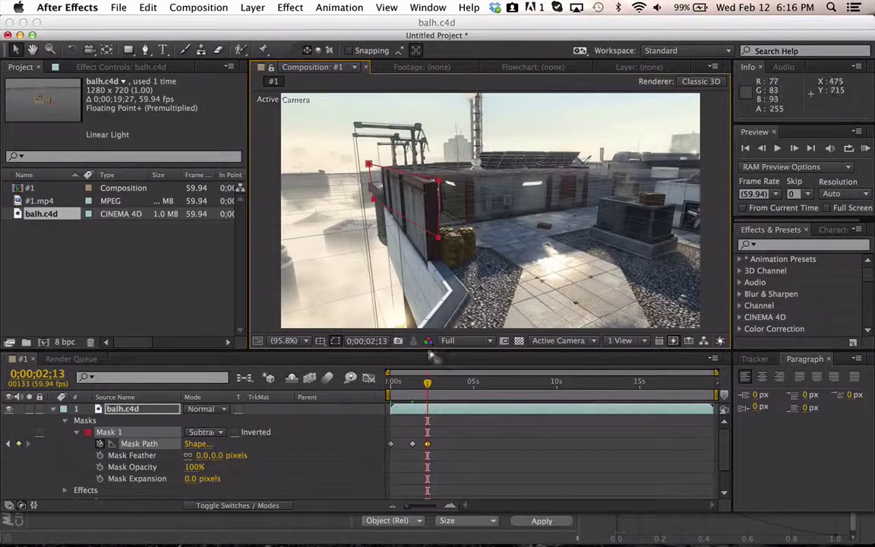
{"action": "left_click_drag", "start_coordinate": [426, 389], "coordinate": [439, 390]}
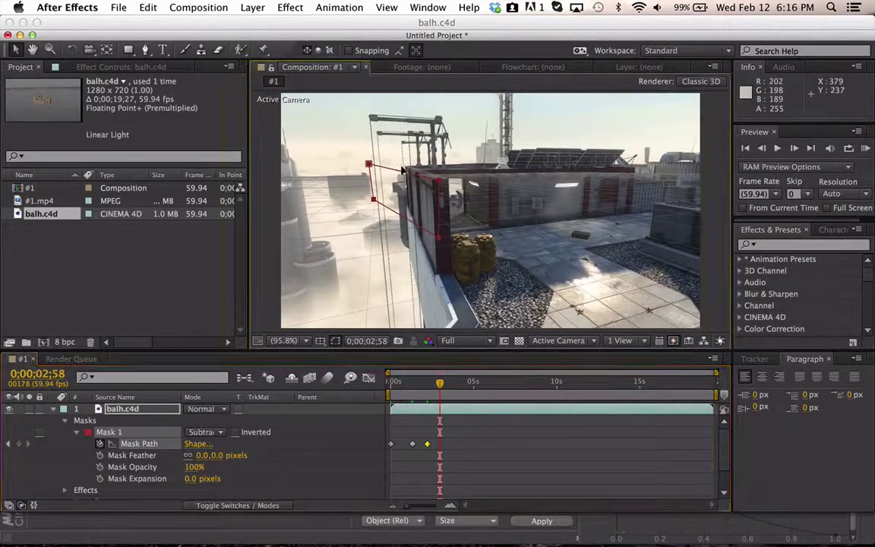
{"action": "left_click_drag", "start_coordinate": [401, 169], "coordinate": [413, 170]}
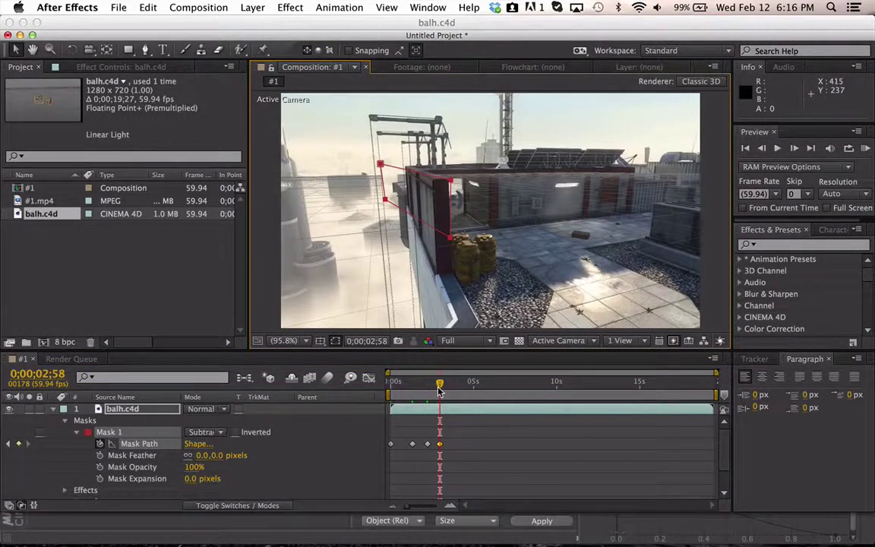
{"action": "left_click_drag", "start_coordinate": [441, 386], "coordinate": [466, 386]}
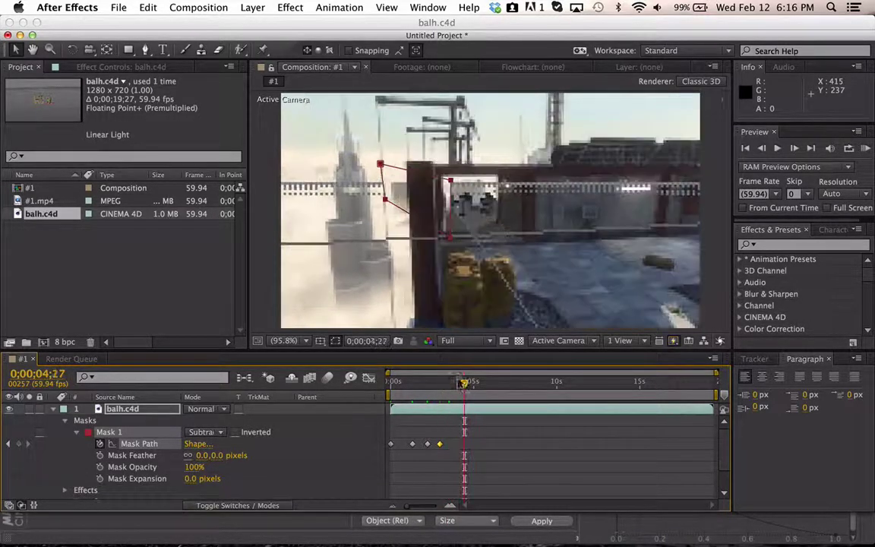
{"action": "left_click_drag", "start_coordinate": [423, 175], "coordinate": [414, 173]}
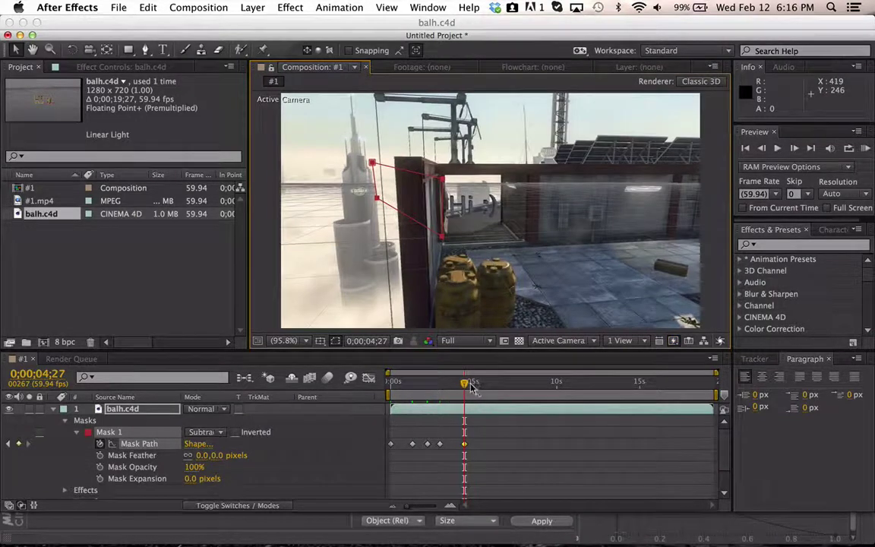
Step: Keyframe Mask 1 onto the wall at further frames up to about 7.5 seconds
{"action": "left_click_drag", "start_coordinate": [463, 384], "coordinate": [450, 385]}
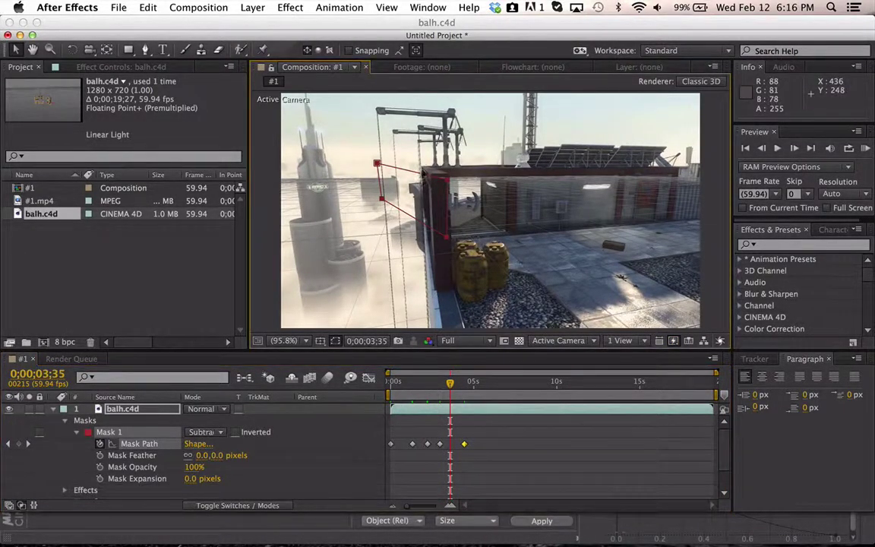
{"action": "left_click_drag", "start_coordinate": [424, 172], "coordinate": [428, 173]}
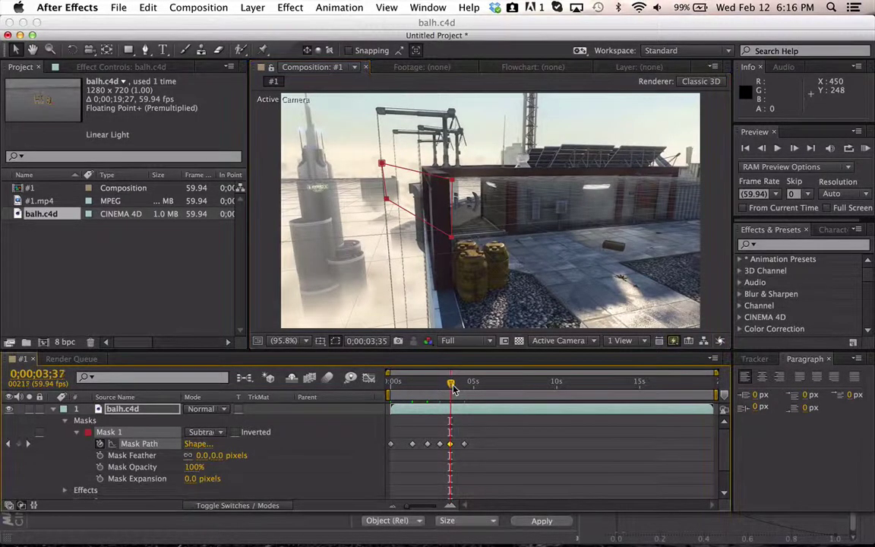
{"action": "left_click_drag", "start_coordinate": [452, 388], "coordinate": [489, 391]}
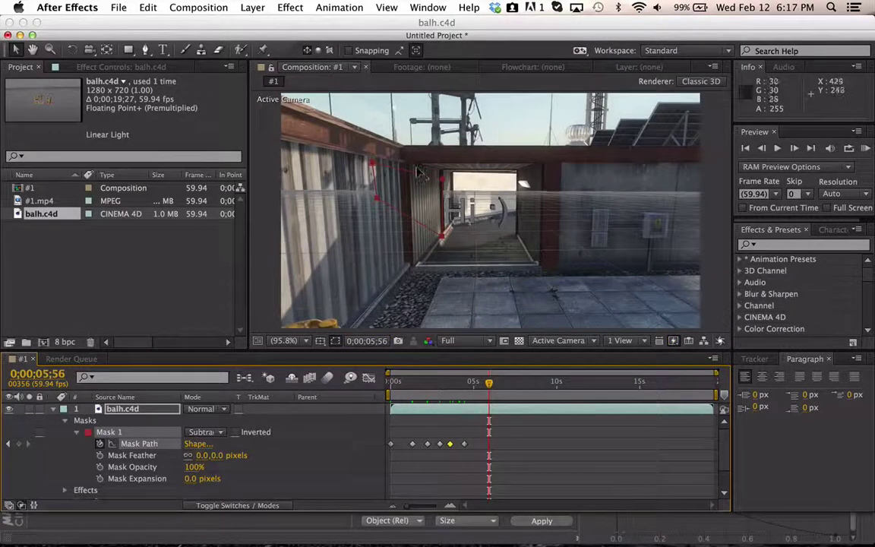
{"action": "left_click_drag", "start_coordinate": [420, 170], "coordinate": [342, 150]}
{"action": "left_click_drag", "start_coordinate": [492, 390], "coordinate": [522, 385]}
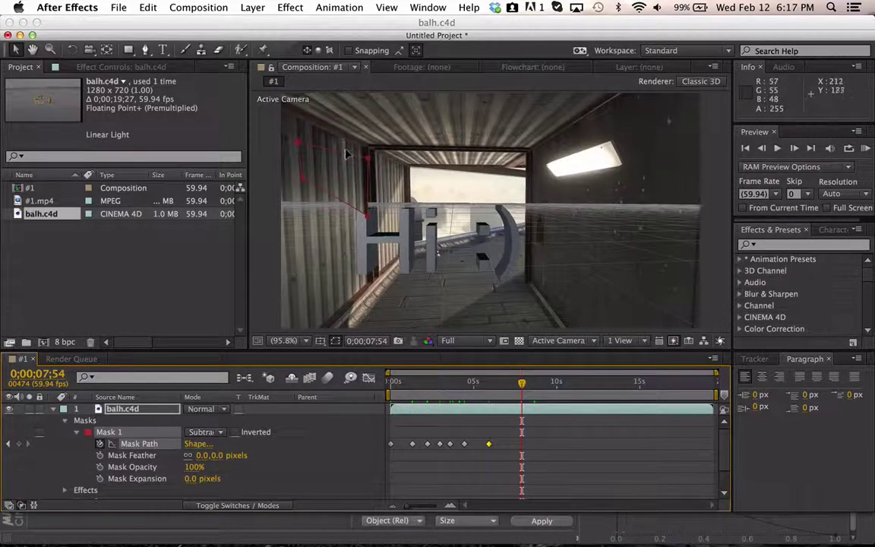
{"action": "left_click_drag", "start_coordinate": [312, 120], "coordinate": [342, 121]}
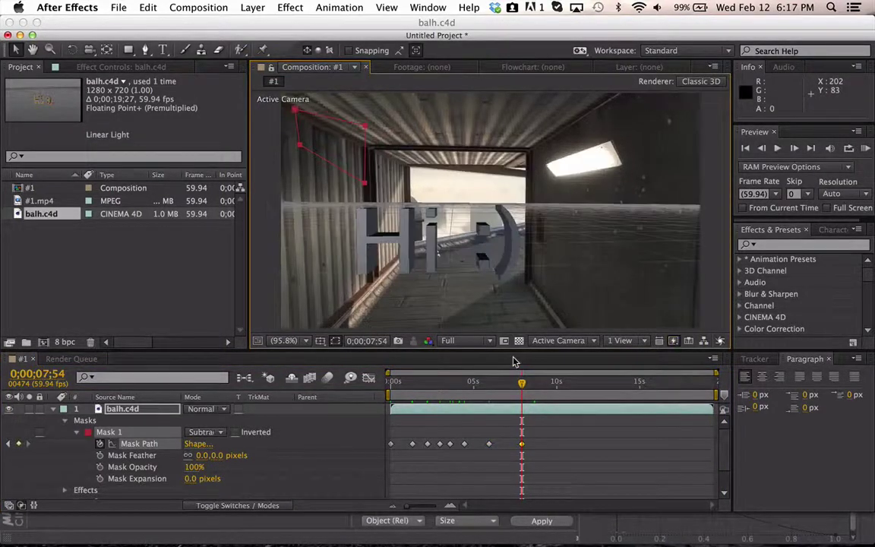
Step: Scrub back to review the masked shot, then return to frame 0
{"action": "left_click_drag", "start_coordinate": [523, 386], "coordinate": [486, 386]}
{"action": "left_click_drag", "start_coordinate": [404, 386], "coordinate": [384, 385]}
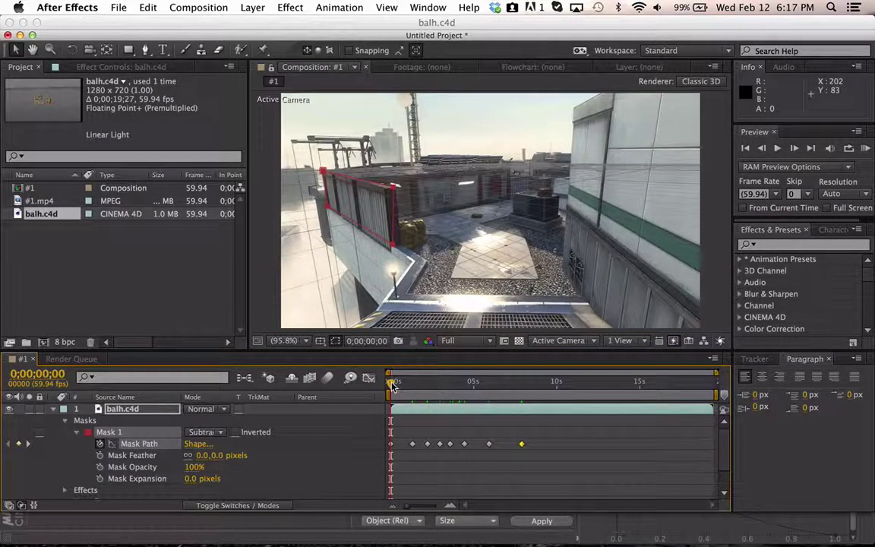
{"action": "left_click_drag", "start_coordinate": [391, 385], "coordinate": [475, 390]}
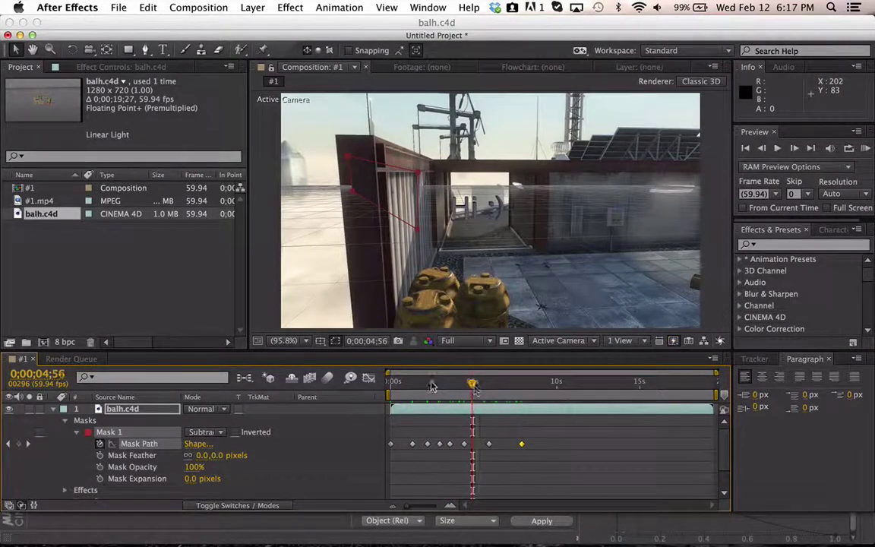
{"action": "key", "text": "Home"}
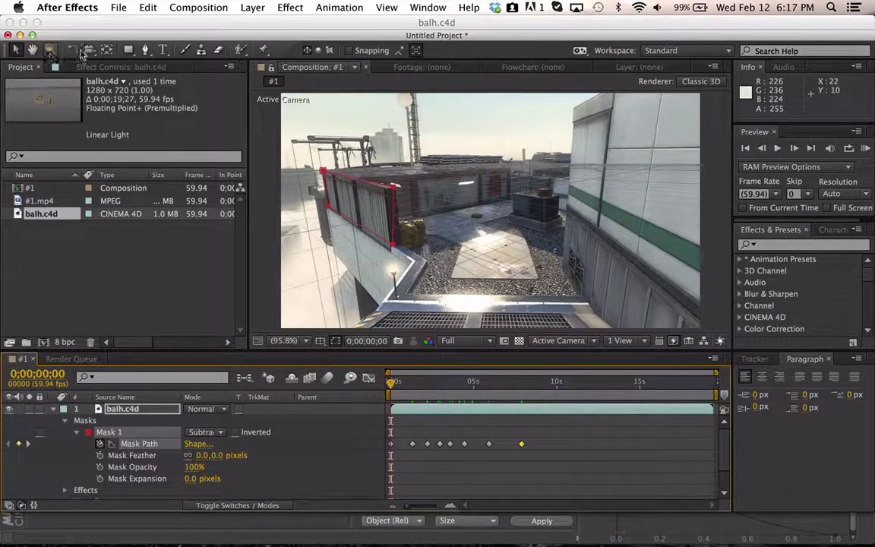
Step: Draw a closed four-point Mask 2 near the top of the frame on balh.c4d
{"action": "left_click", "coordinate": [144, 49]}
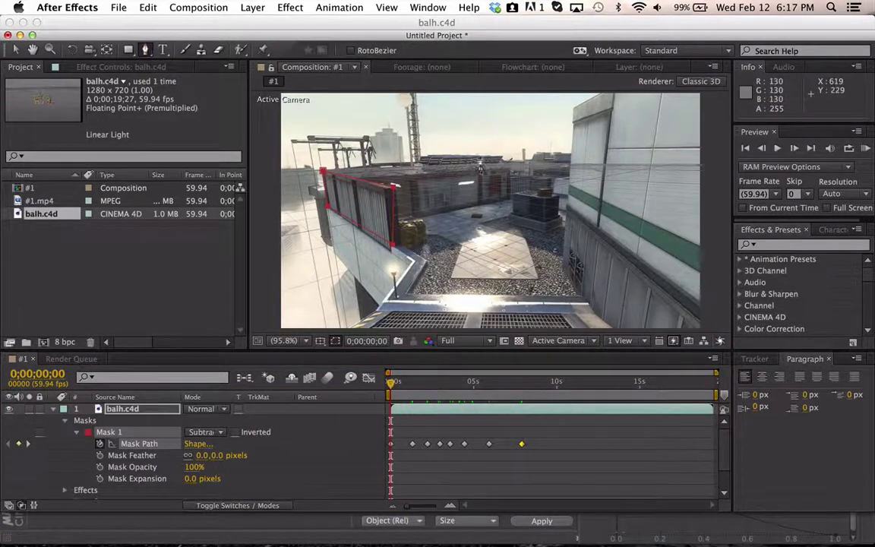
{"action": "left_click", "coordinate": [489, 110]}
{"action": "left_click", "coordinate": [488, 139]}
{"action": "left_click", "coordinate": [536, 143]}
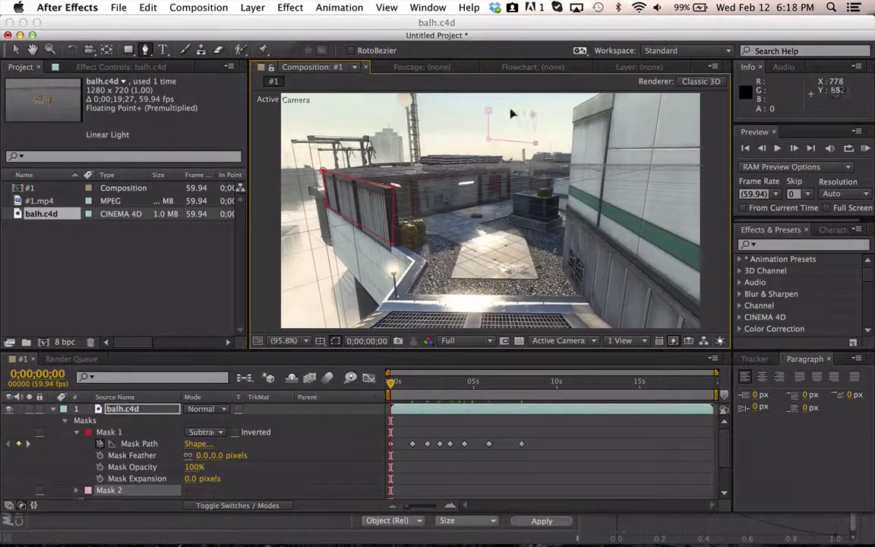
{"action": "left_click", "coordinate": [534, 115]}
{"action": "left_click", "coordinate": [488, 110]}
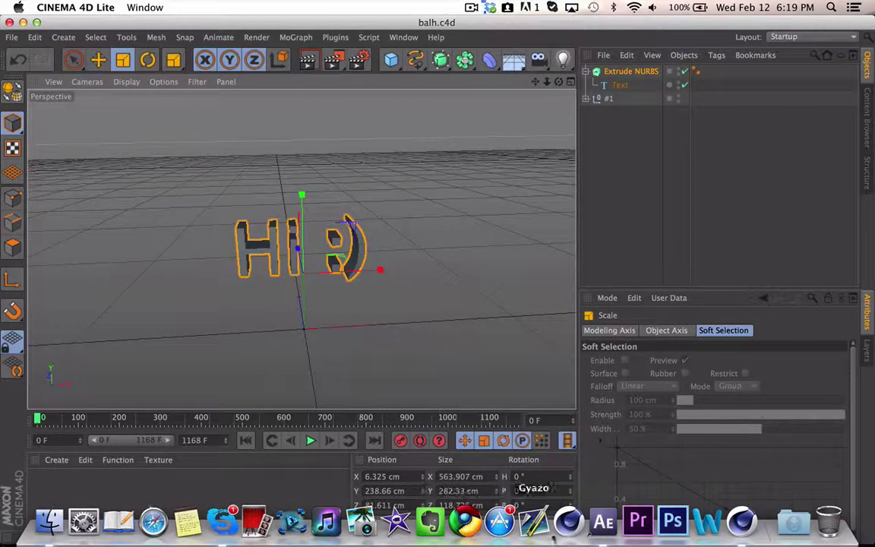
Step: In Comp 1, delete every Rotation keyframe on the 3.mp4 layer and collapse it
{"action": "left_click", "coordinate": [603, 532]}
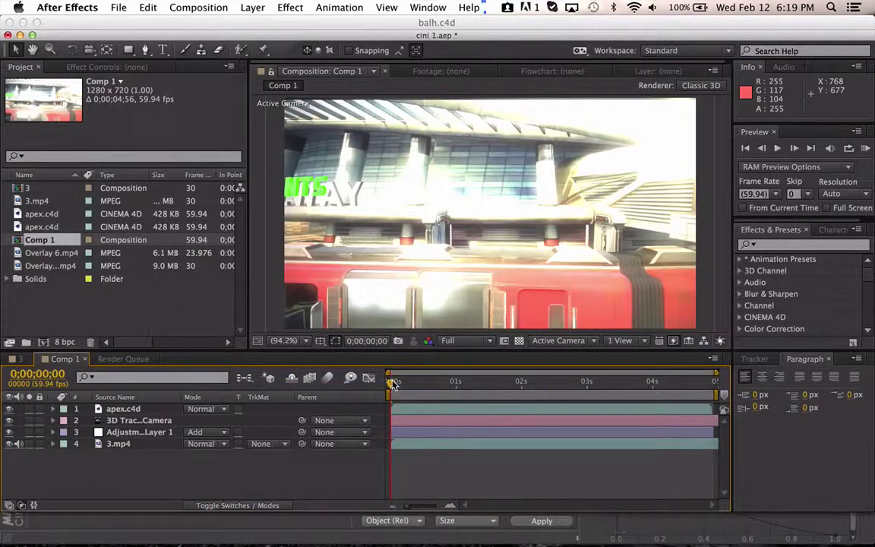
{"action": "left_click_drag", "start_coordinate": [390, 382], "coordinate": [439, 383]}
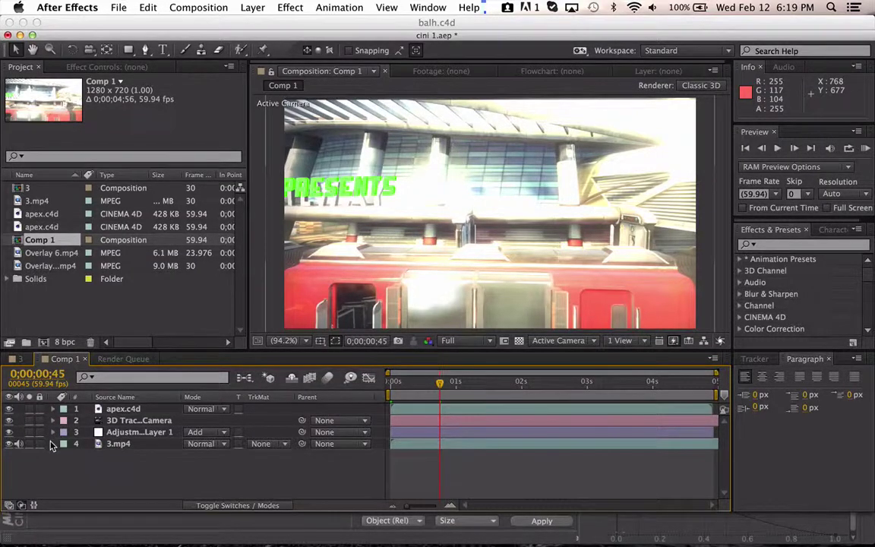
{"action": "left_click", "coordinate": [53, 443]}
{"action": "scroll", "coordinate": [251, 433], "scroll_direction": "down", "scroll_amount": 3}
{"action": "scroll", "coordinate": [395, 440], "scroll_direction": "down", "scroll_amount": 3}
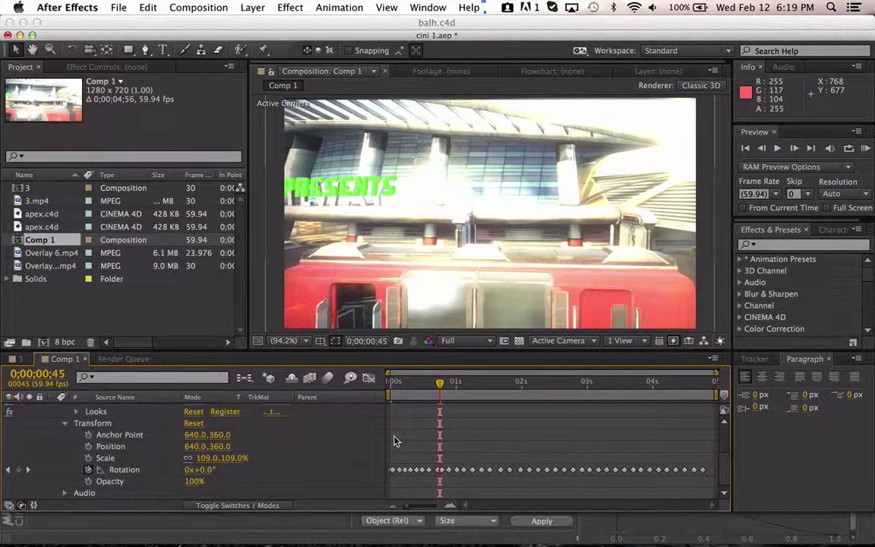
{"action": "left_click_drag", "start_coordinate": [713, 466], "coordinate": [389, 478]}
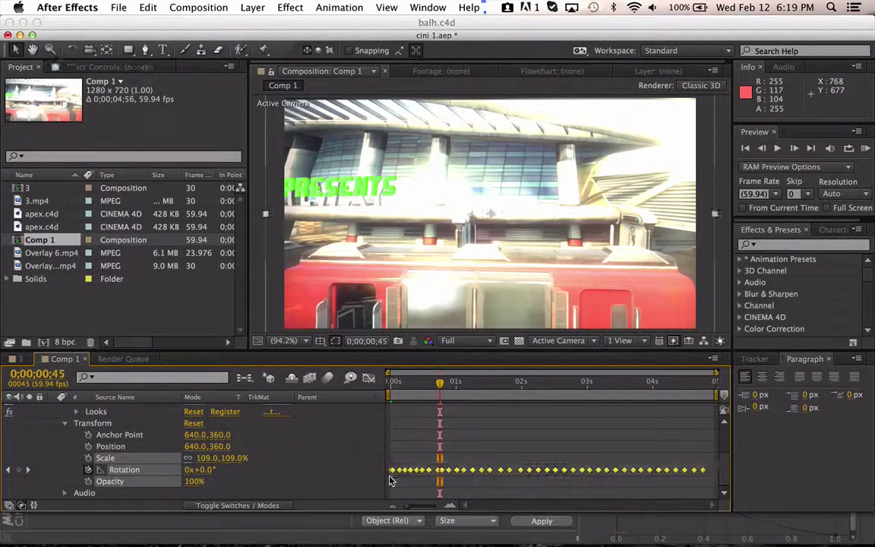
{"action": "key", "text": "Delete"}
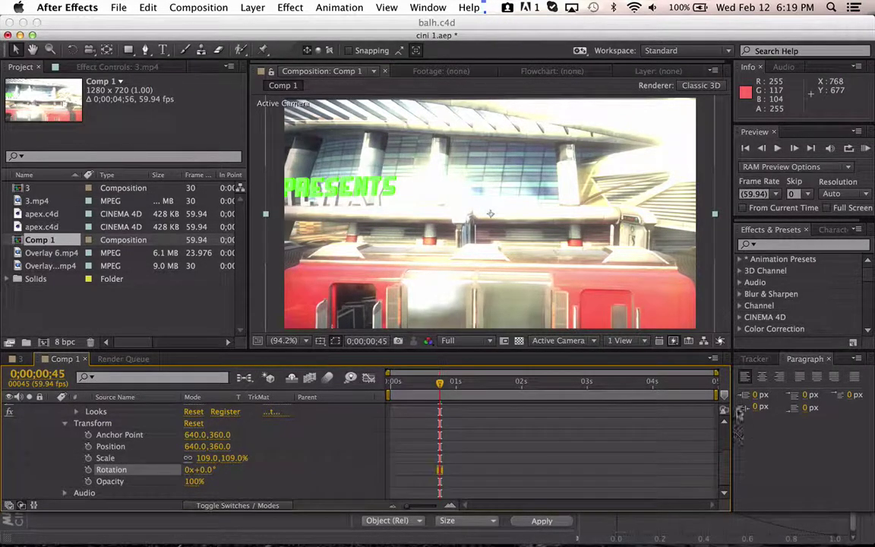
{"action": "scroll", "coordinate": [114, 440], "scroll_direction": "up", "scroll_amount": 3}
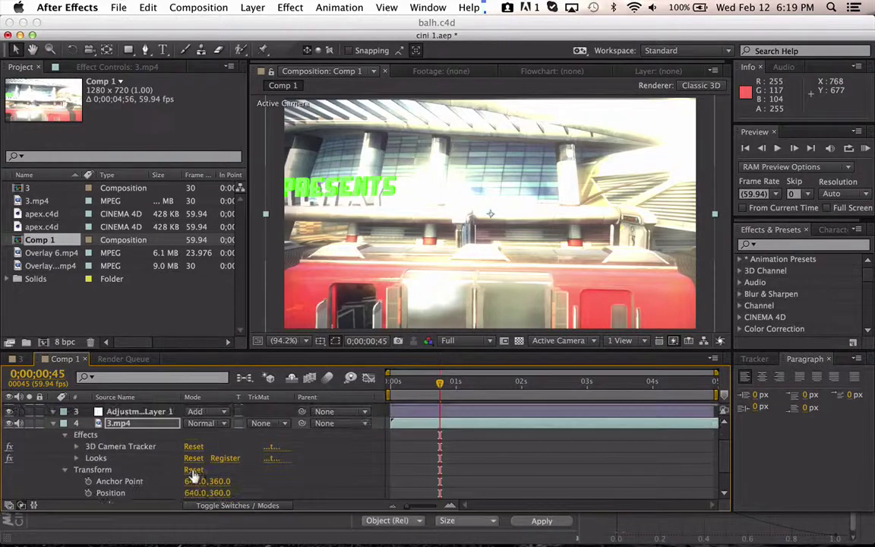
{"action": "left_click", "coordinate": [54, 423]}
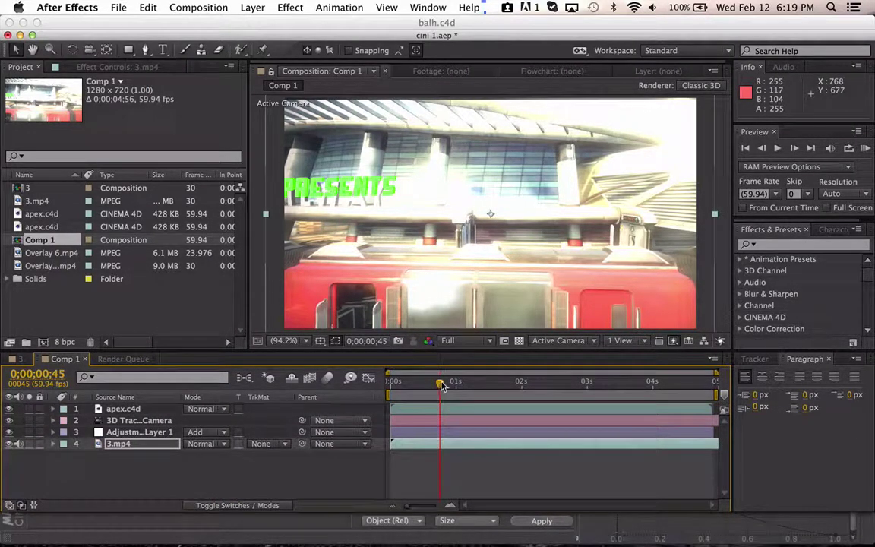
Step: Scrub Comp 1's train shot to its end and back, returning to the opening frames
{"action": "left_click_drag", "start_coordinate": [442, 385], "coordinate": [550, 387]}
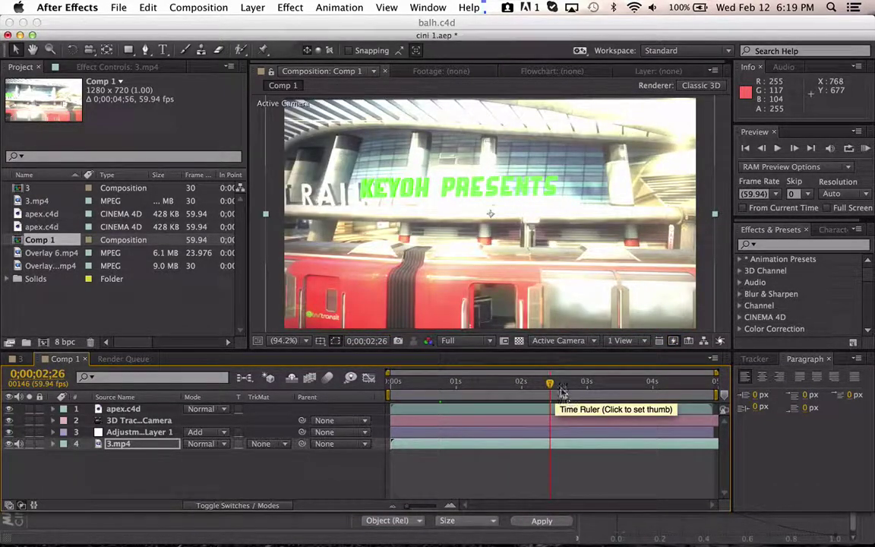
{"action": "left_click_drag", "start_coordinate": [569, 387], "coordinate": [696, 393]}
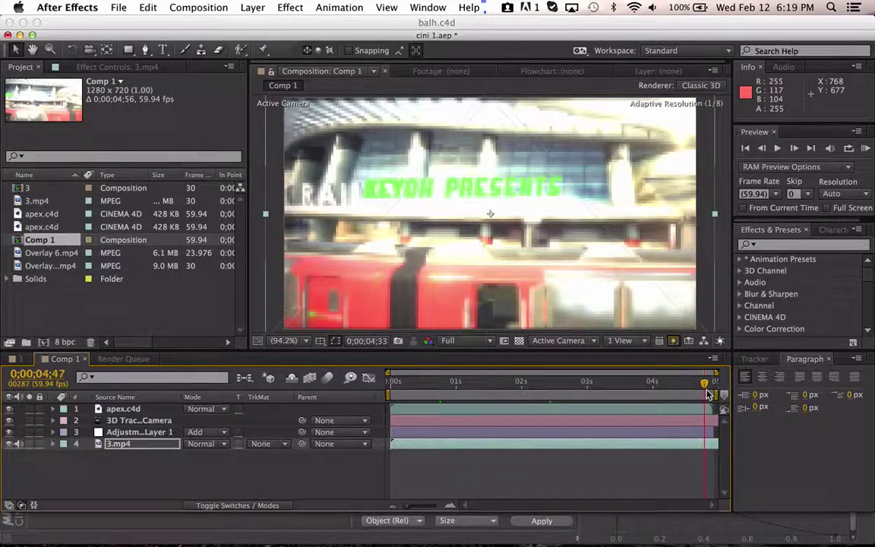
{"action": "left_click", "coordinate": [405, 384]}
{"action": "left_click_drag", "start_coordinate": [413, 386], "coordinate": [476, 387]}
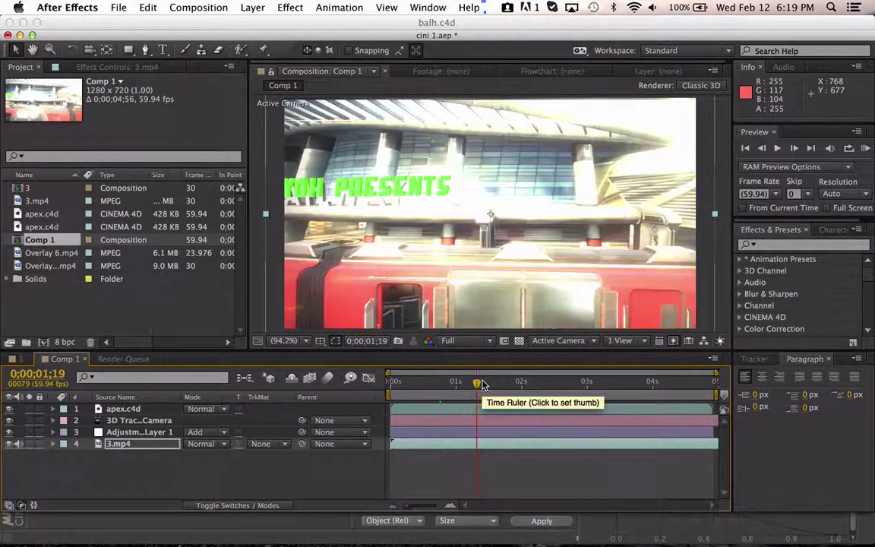
{"action": "left_click_drag", "start_coordinate": [478, 384], "coordinate": [589, 387]}
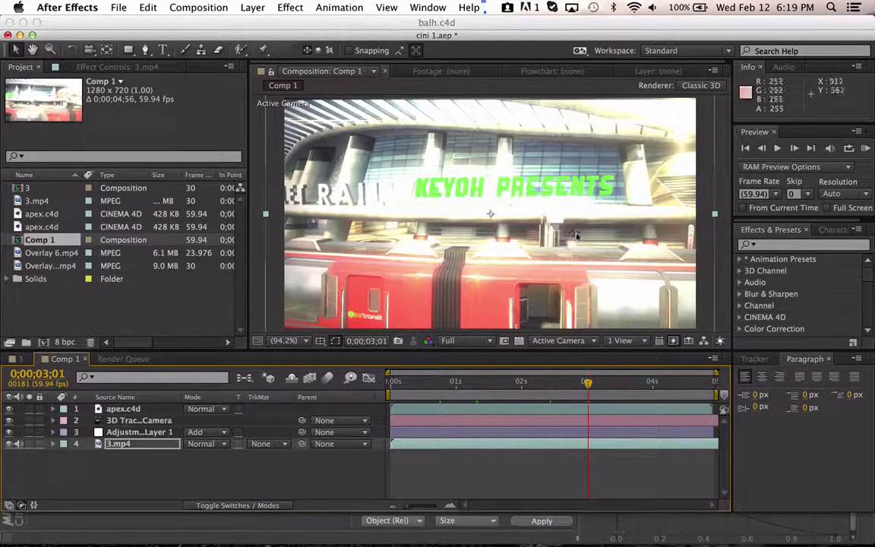
{"action": "left_click_drag", "start_coordinate": [587, 382], "coordinate": [390, 387]}
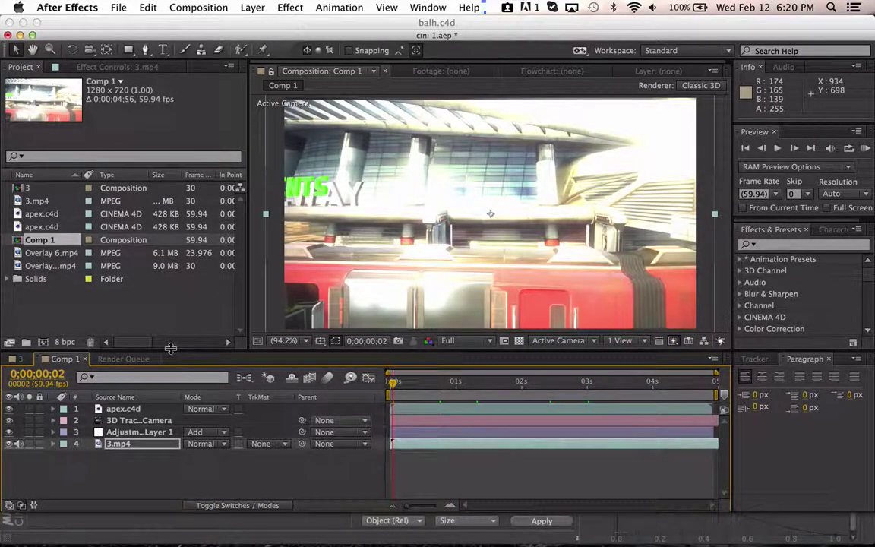
Step: Open the Import File dialog on the Overlays folder and bring up a Finder window of All My Files
{"action": "double_click", "coordinate": [155, 315]}
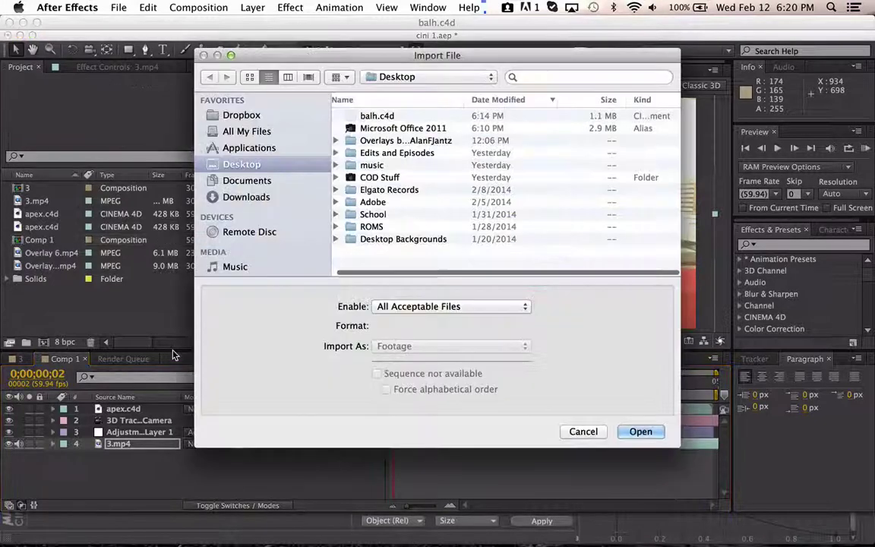
{"action": "double_click", "coordinate": [382, 141]}
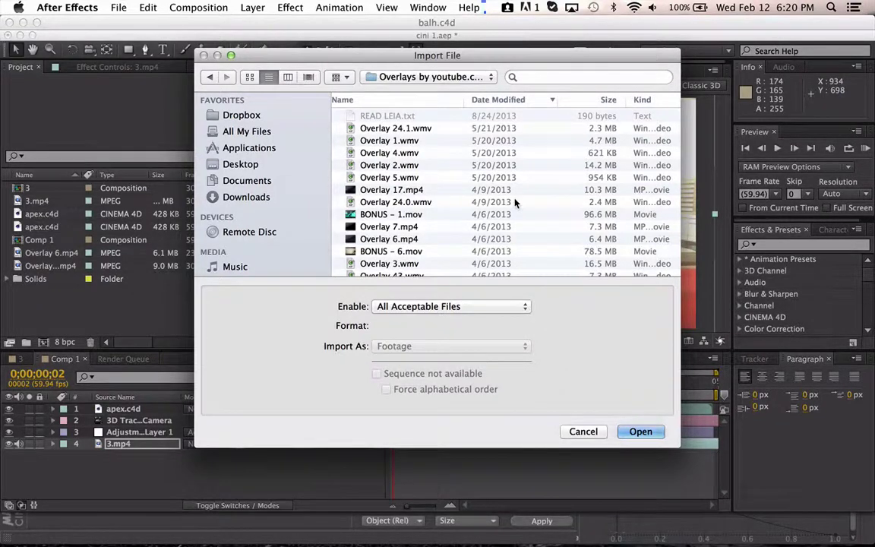
{"action": "scroll", "coordinate": [514, 202], "scroll_direction": "down", "scroll_amount": 3}
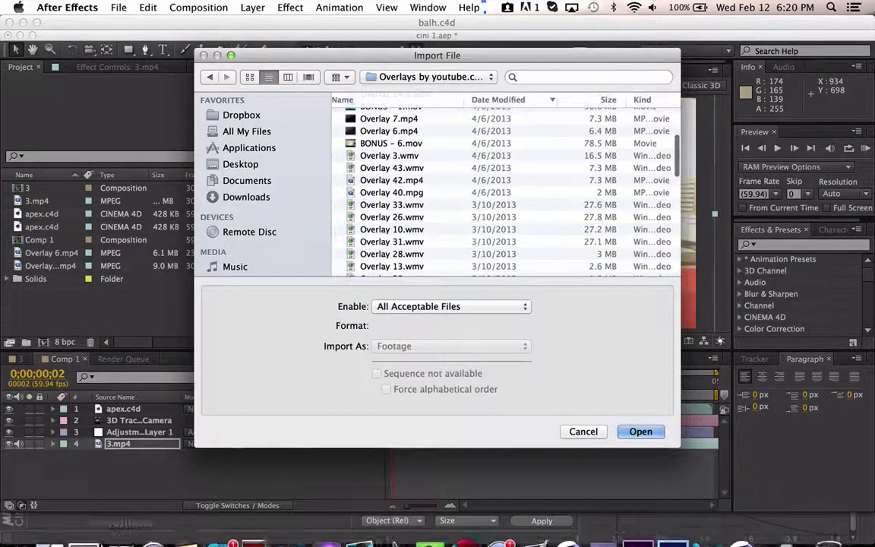
{"action": "left_click", "coordinate": [49, 521]}
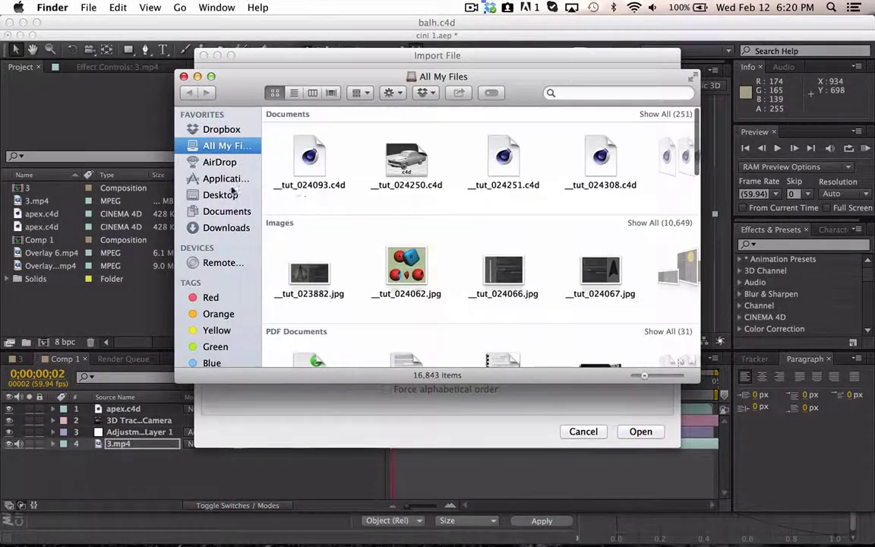
Step: Open the Desktop Overlays folder in Finder and preview the BONUS - 5.mov clip
{"action": "left_click", "coordinate": [221, 195]}
{"action": "double_click", "coordinate": [401, 290]}
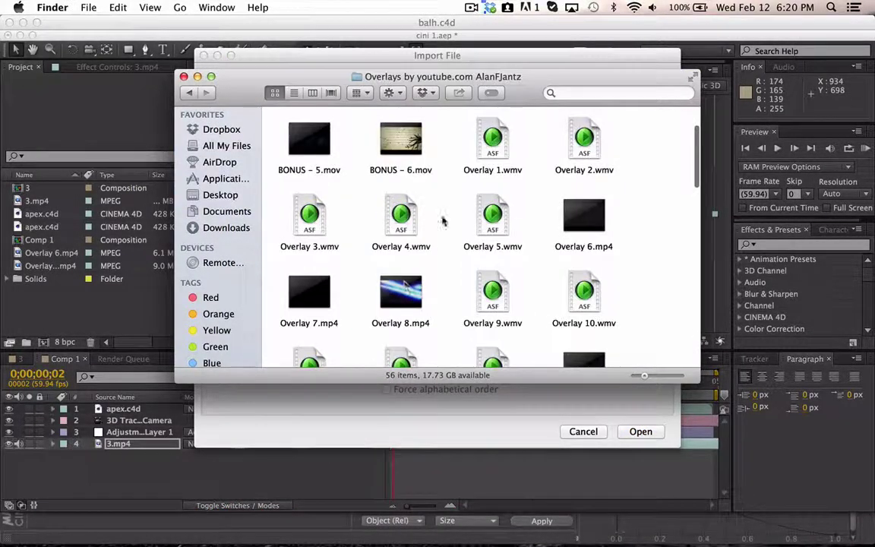
{"action": "scroll", "coordinate": [455, 167], "scroll_direction": "down", "scroll_amount": 1}
{"action": "double_click", "coordinate": [325, 146]}
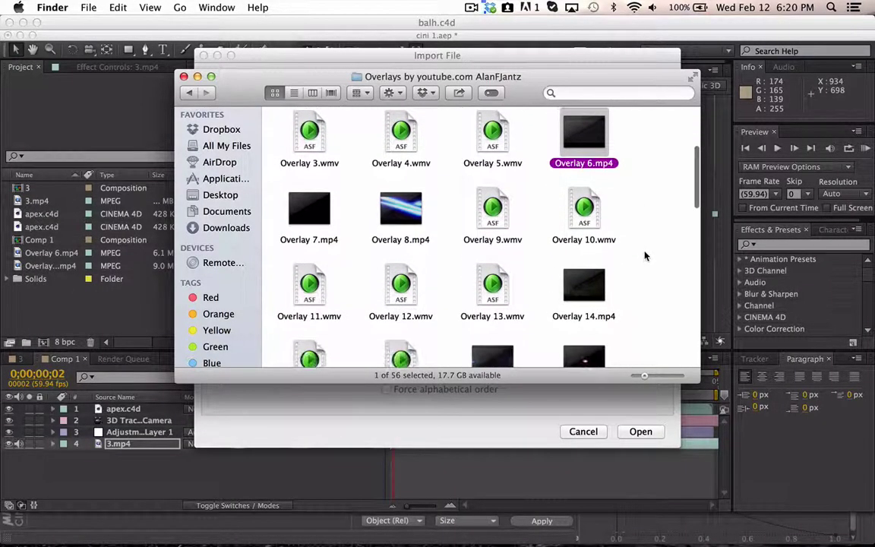
Step: Play the Overlay 41.mpg clip as a preview, then quit the player
{"action": "scroll", "coordinate": [635, 264], "scroll_direction": "down", "scroll_amount": 10}
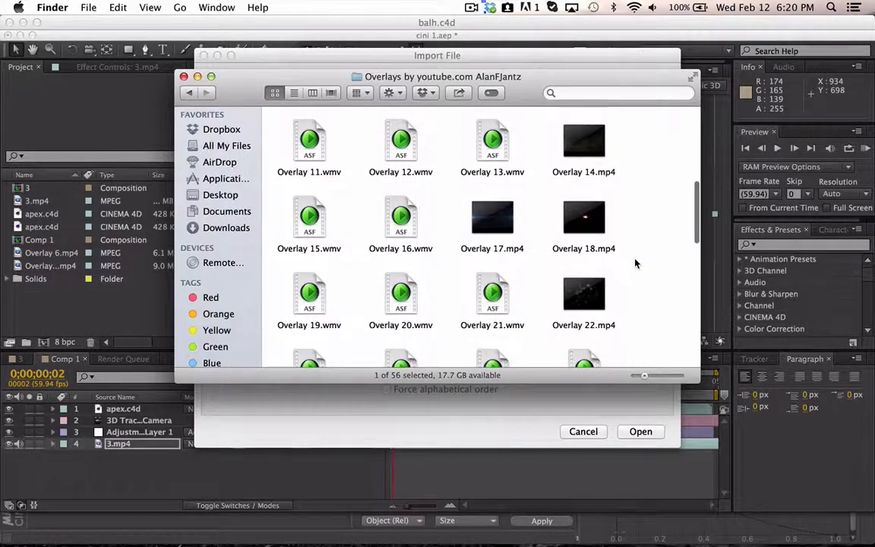
{"action": "scroll", "coordinate": [630, 272], "scroll_direction": "down", "scroll_amount": 10}
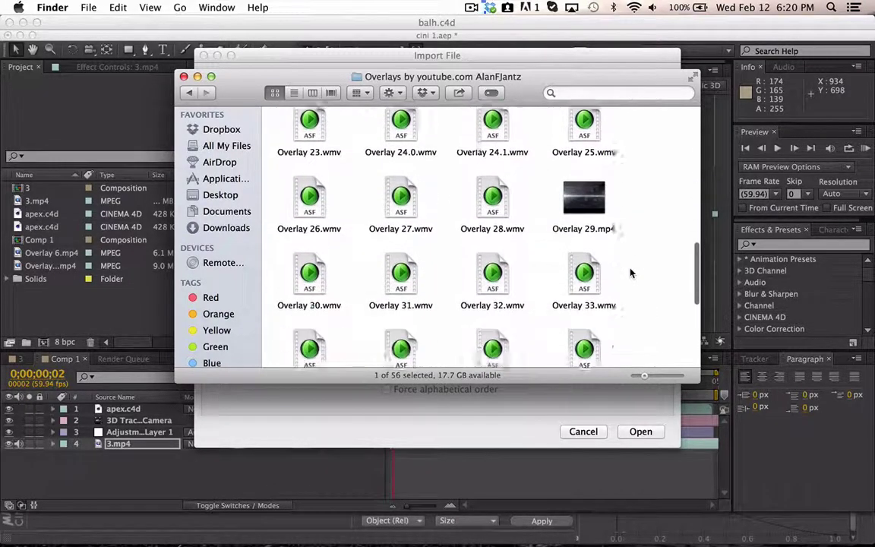
{"action": "left_click", "coordinate": [584, 293]}
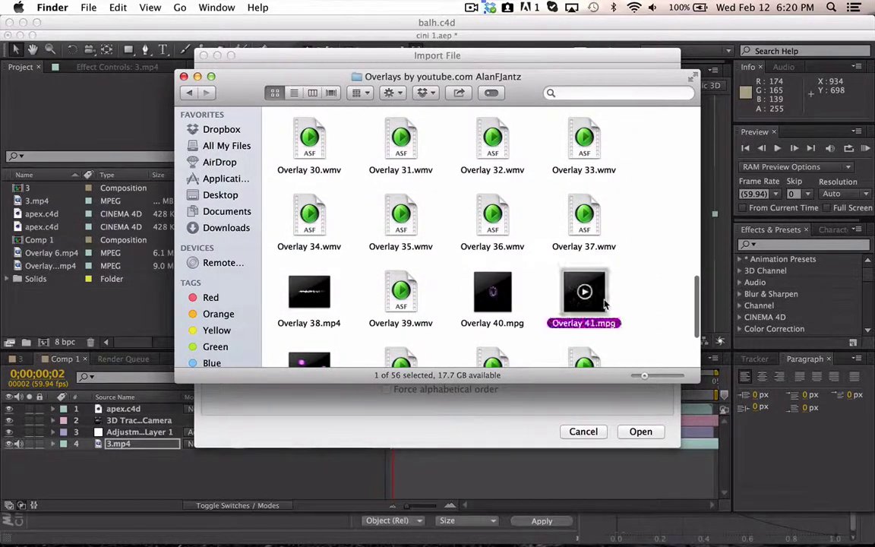
{"action": "left_click", "coordinate": [584, 291]}
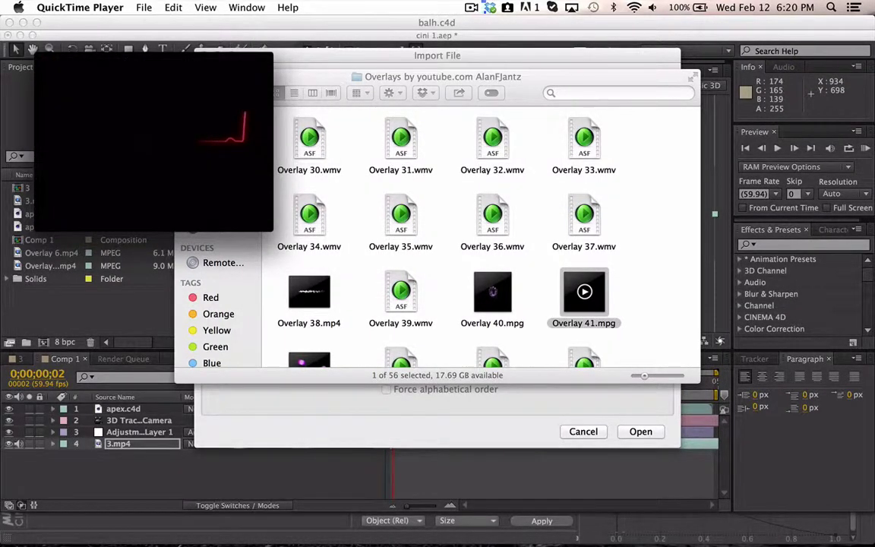
{"action": "key", "text": "super+q"}
Step: Preview Overlay 48.mp4 and close the Finder window to return to the import dialog
{"action": "scroll", "coordinate": [606, 305], "scroll_direction": "down", "scroll_amount": 5}
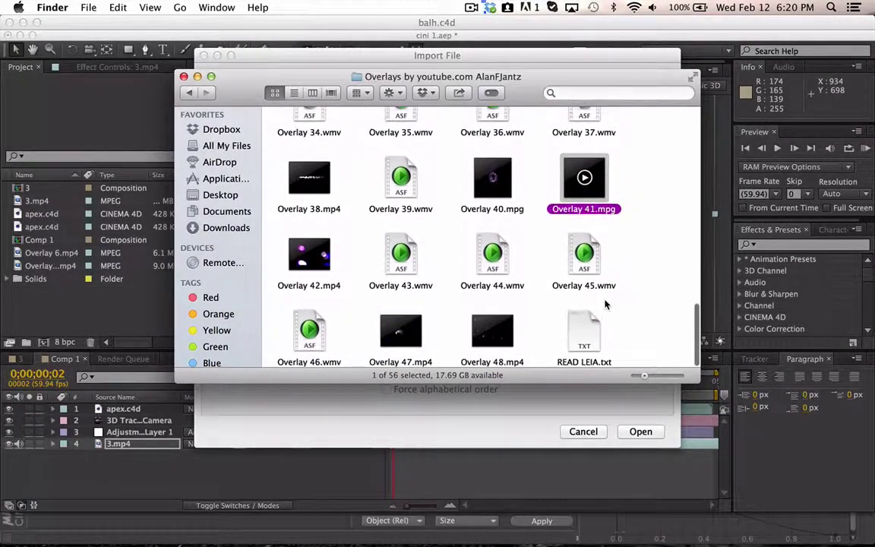
{"action": "double_click", "coordinate": [510, 324]}
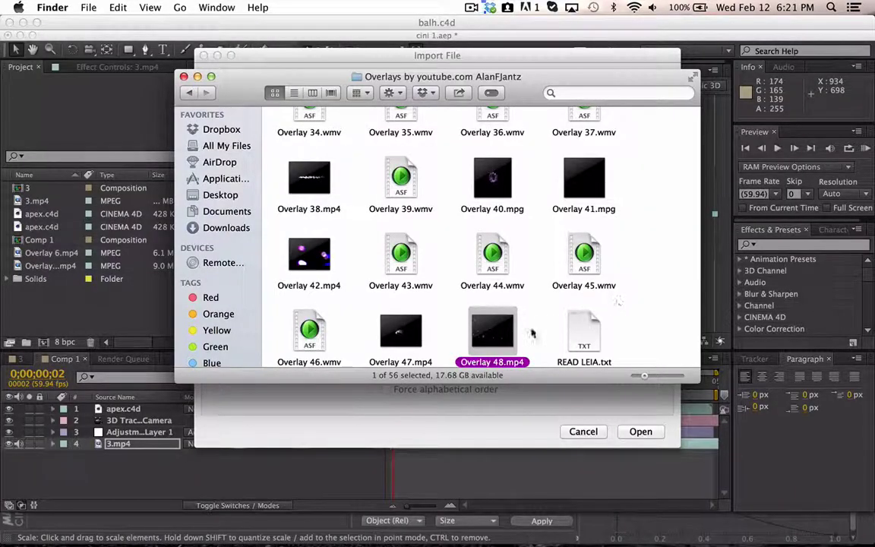
{"action": "left_click_drag", "start_coordinate": [510, 333], "coordinate": [125, 444]}
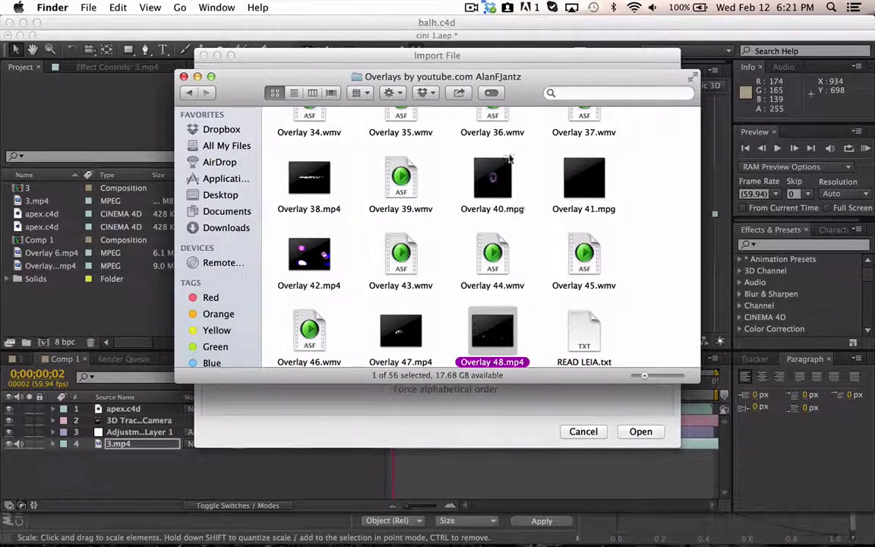
{"action": "left_click_drag", "start_coordinate": [503, 82], "coordinate": [527, 101]}
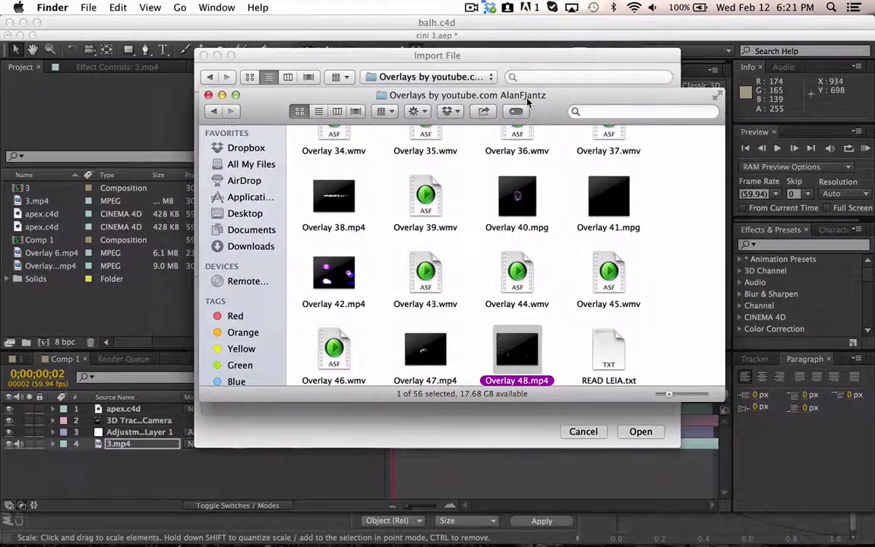
{"action": "left_click", "coordinate": [208, 95]}
Step: Search the Import File dialog for '48' and import Overlay 48.mp4 into the project
{"action": "scroll", "coordinate": [417, 190], "scroll_direction": "down", "scroll_amount": 10}
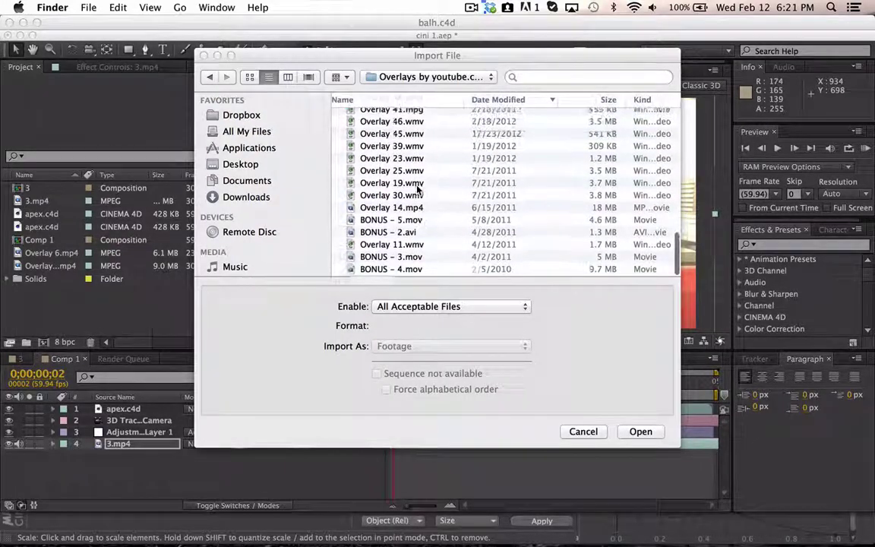
{"action": "left_click", "coordinate": [543, 77]}
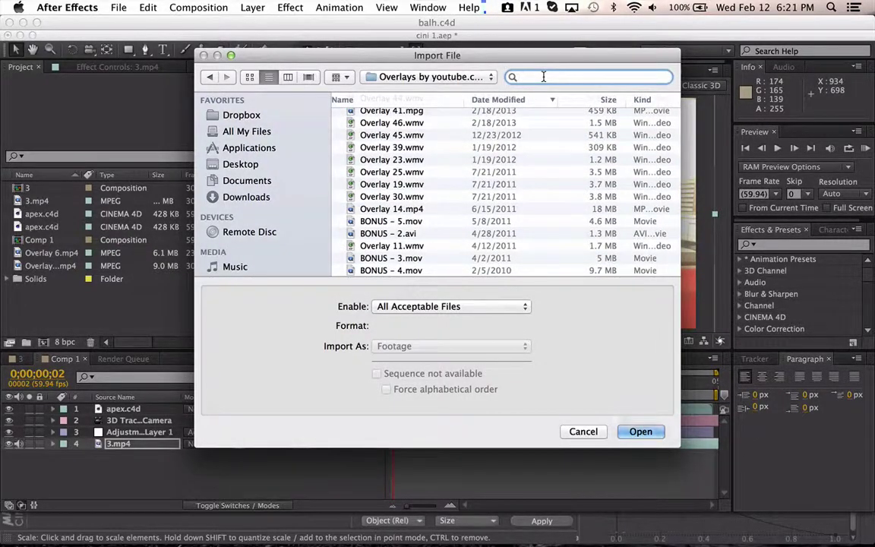
{"action": "type", "text": "48"}
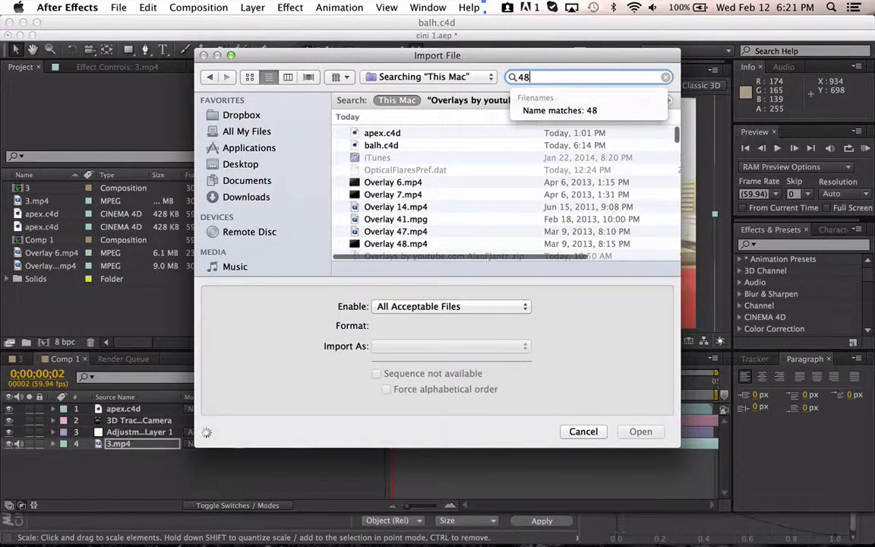
{"action": "left_click", "coordinate": [395, 133]}
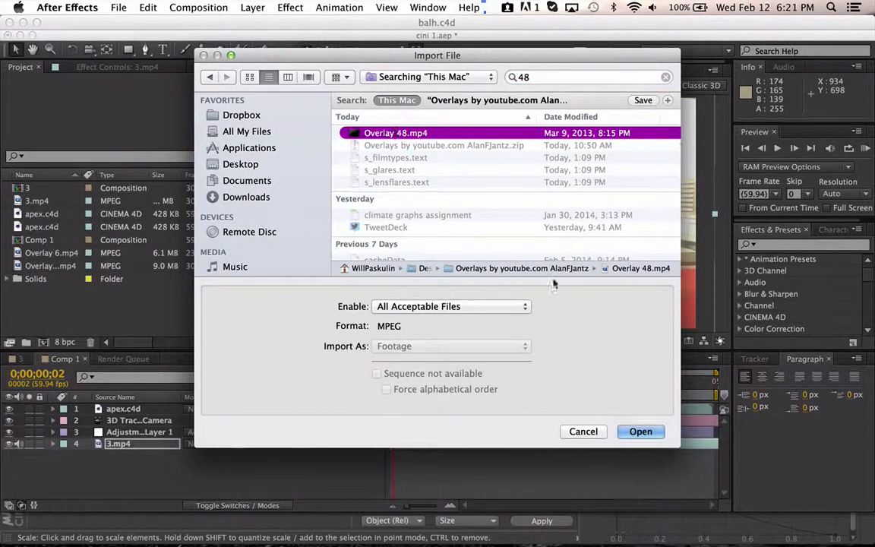
{"action": "left_click", "coordinate": [640, 431]}
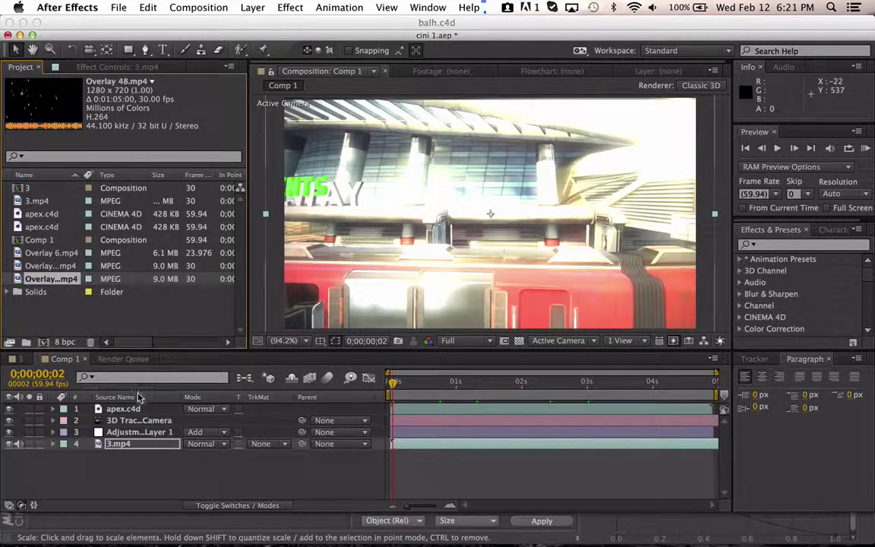
Step: Place Overlay 48.mp4 as Comp 1's top layer with its blending mode set to Add
{"action": "left_click_drag", "start_coordinate": [137, 408], "coordinate": [137, 408]}
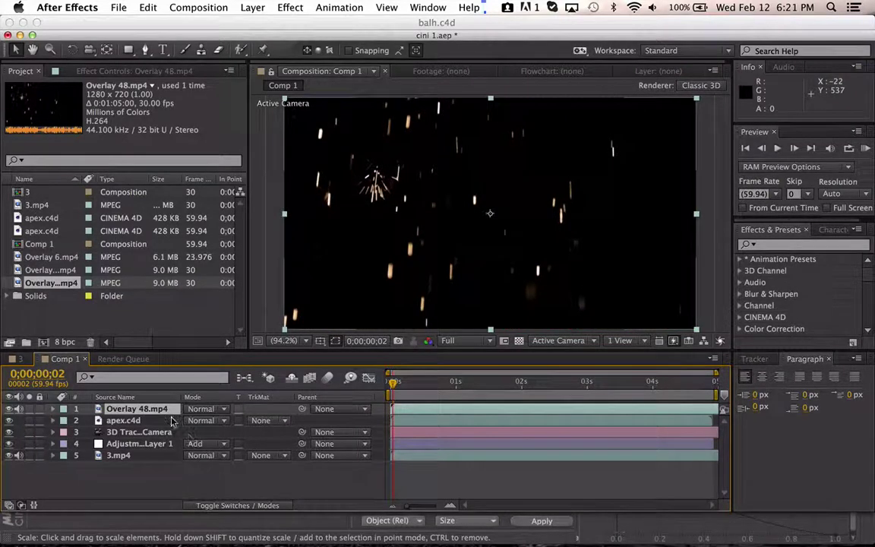
{"action": "left_click", "coordinate": [224, 411]}
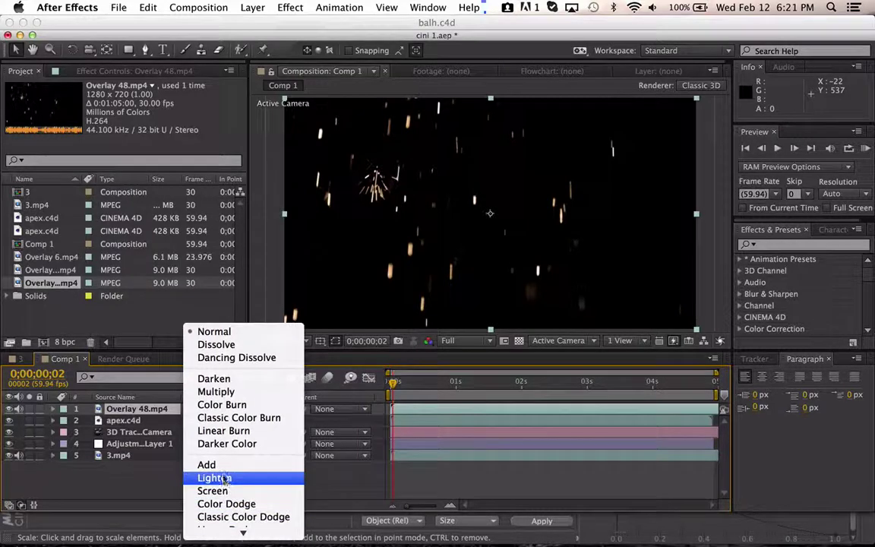
{"action": "left_click", "coordinate": [222, 465]}
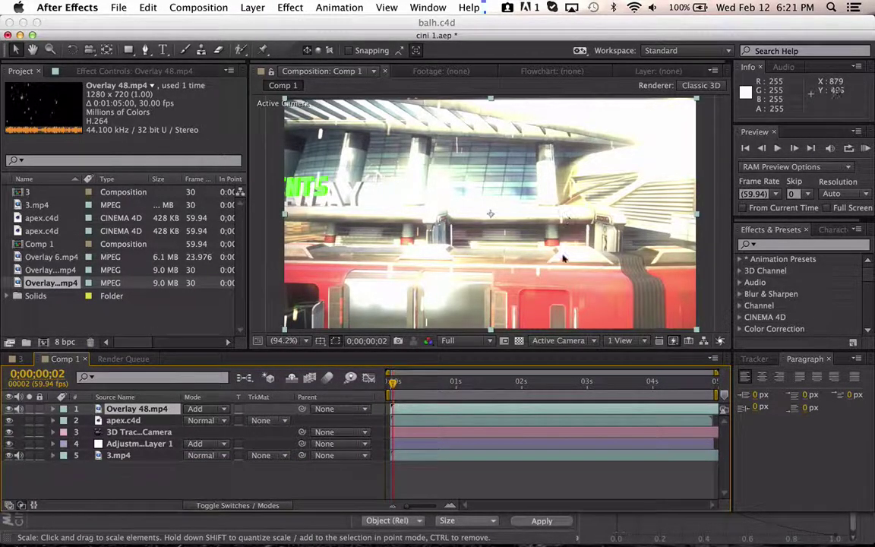
Step: Scrub Comp 1 to about two seconds to check the Add-blended sparks, then switch to Cinema 4D Lite
{"action": "left_click_drag", "start_coordinate": [392, 384], "coordinate": [422, 383]}
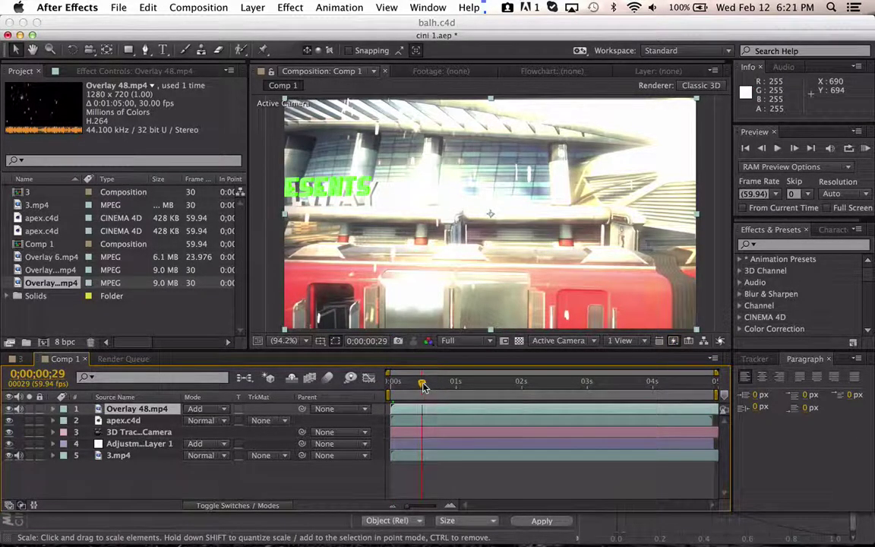
{"action": "left_click_drag", "start_coordinate": [424, 384], "coordinate": [497, 386]}
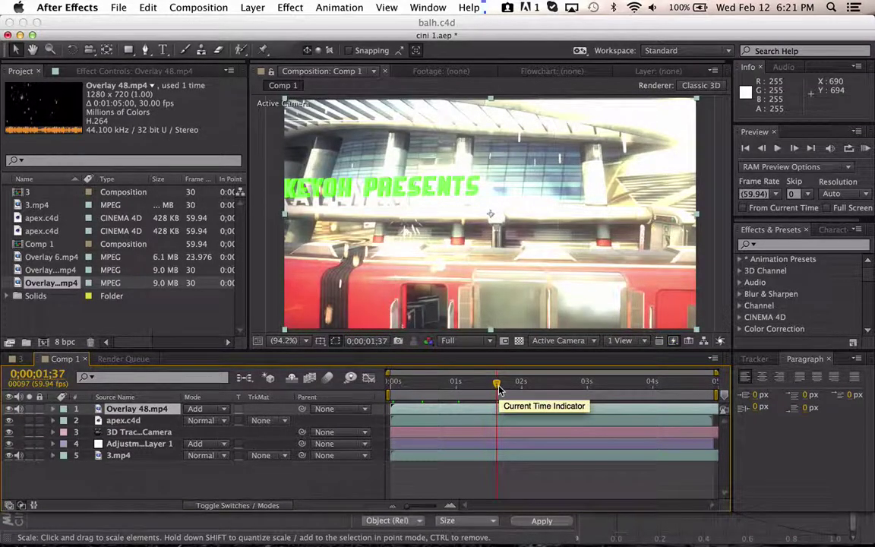
{"action": "left_click_drag", "start_coordinate": [497, 387], "coordinate": [522, 385]}
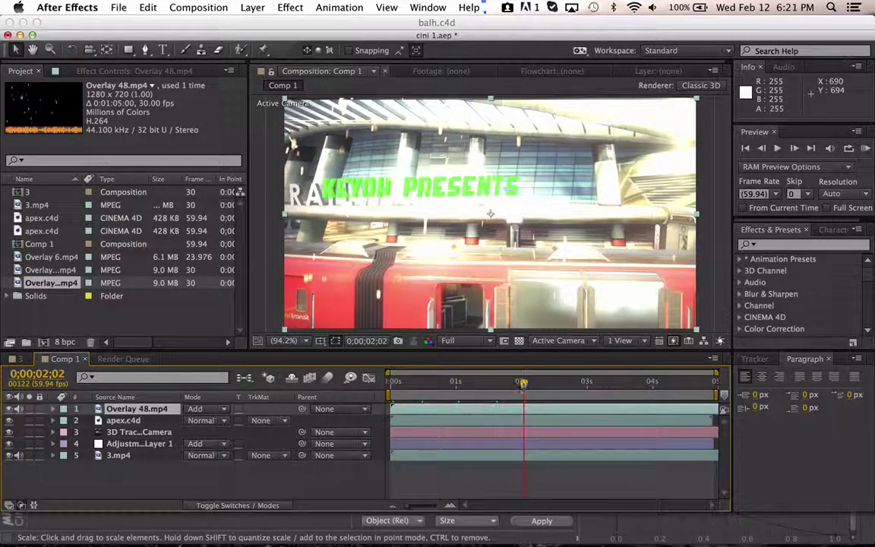
{"action": "left_click", "coordinate": [737, 534]}
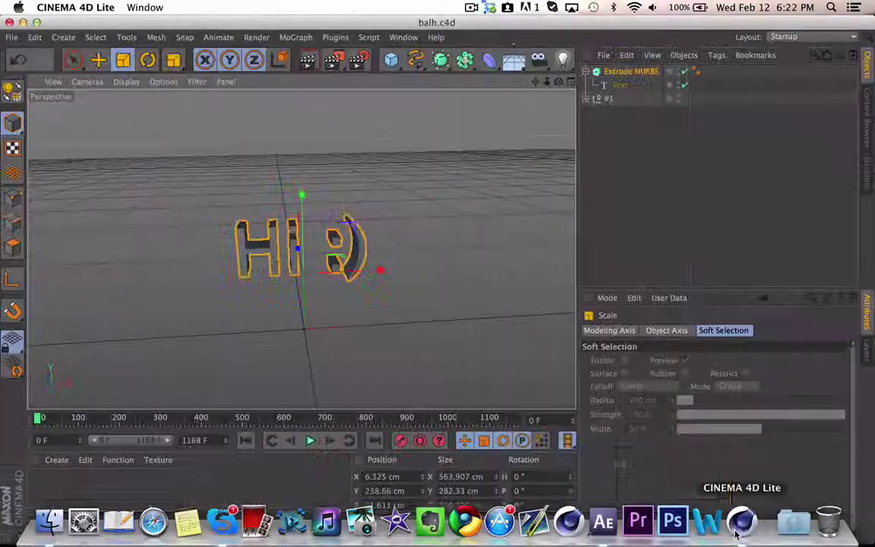
{"action": "left_click", "coordinate": [472, 7]}
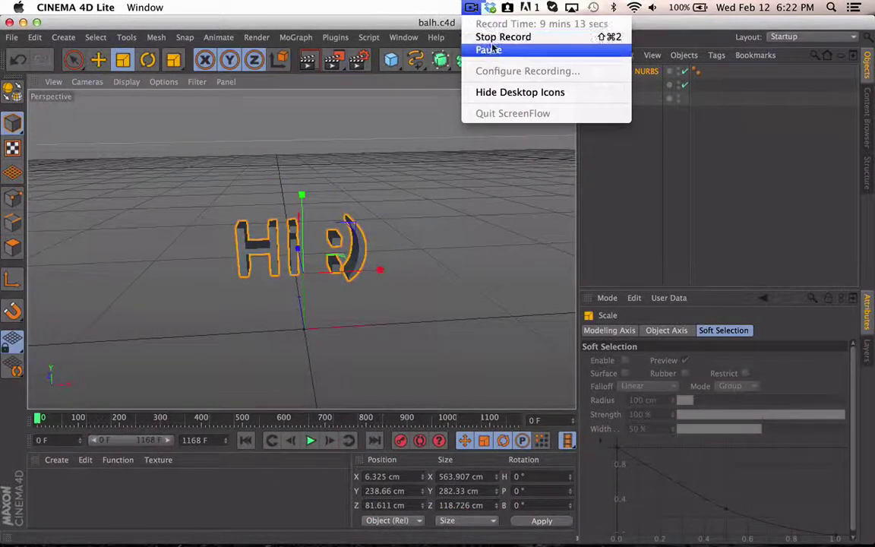